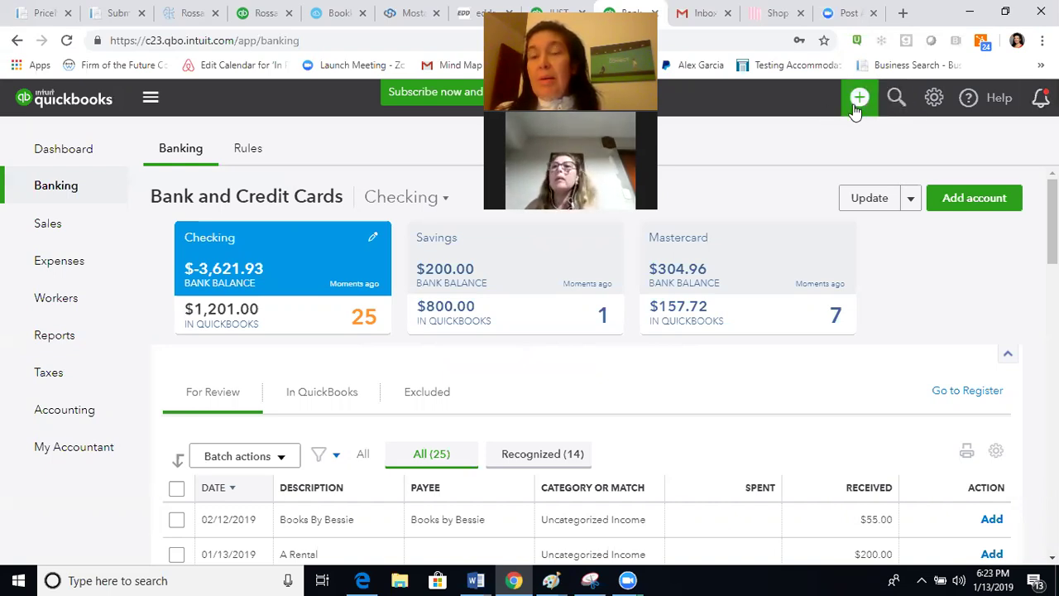
Try to create a new invoice from the banking page and dismiss the resulting errors
click(858, 99)
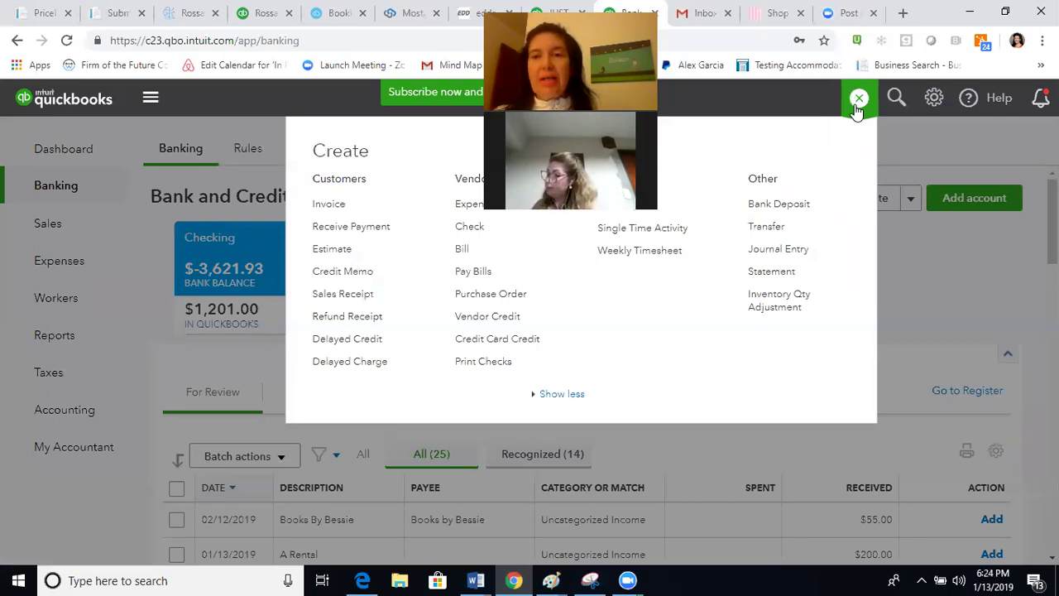
click(334, 207)
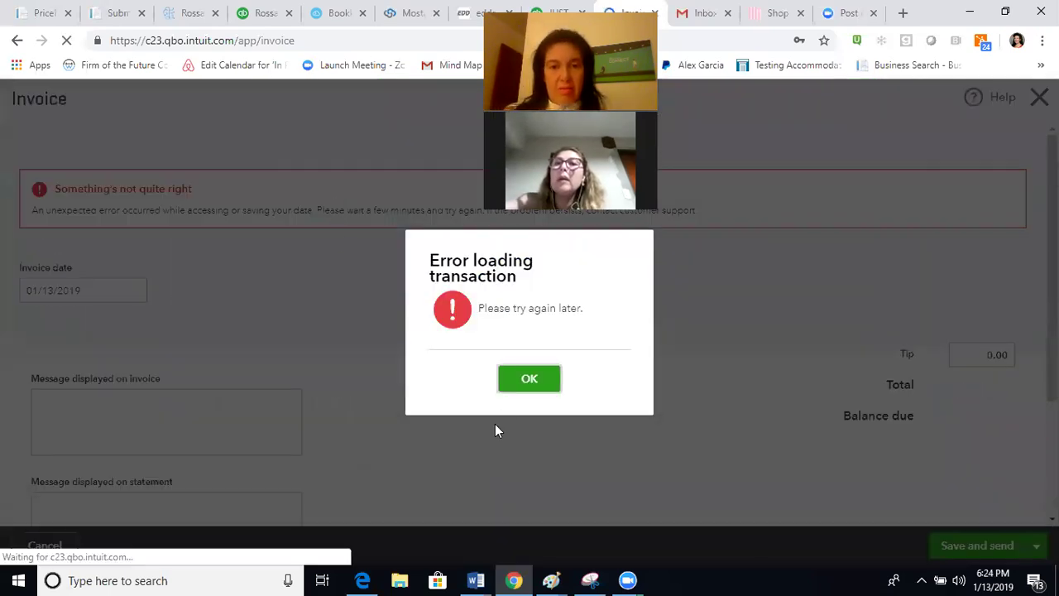
click(525, 387)
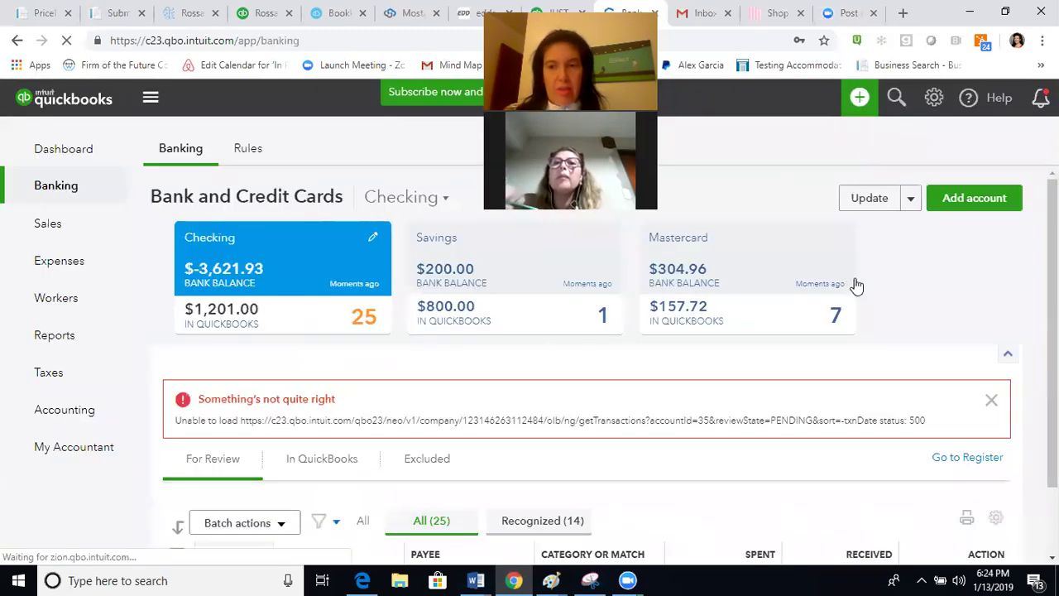
click(992, 399)
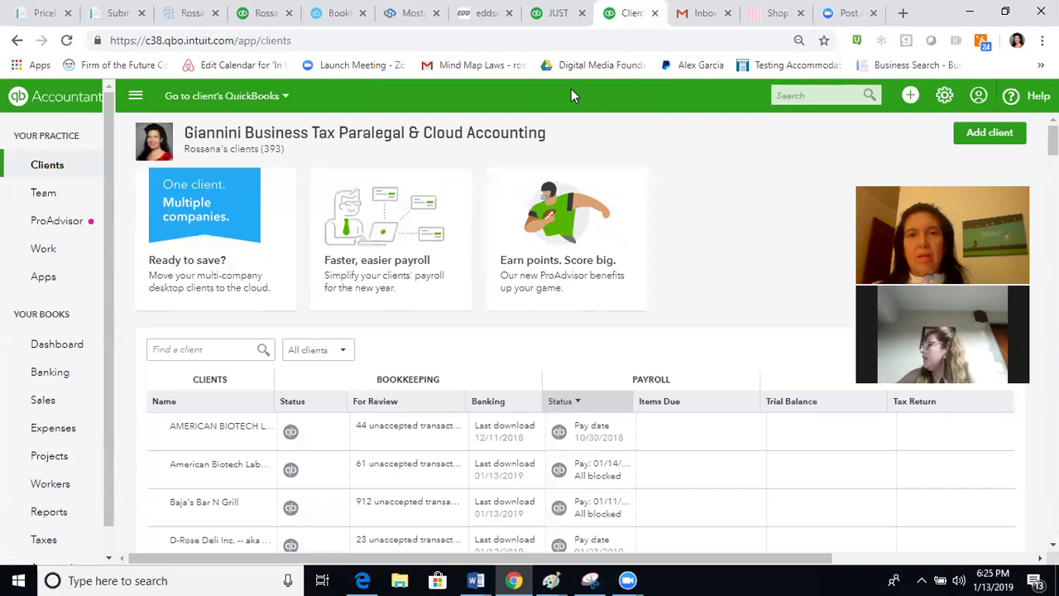
Open the Sales section of the accounting firm's company settings
click(554, 31)
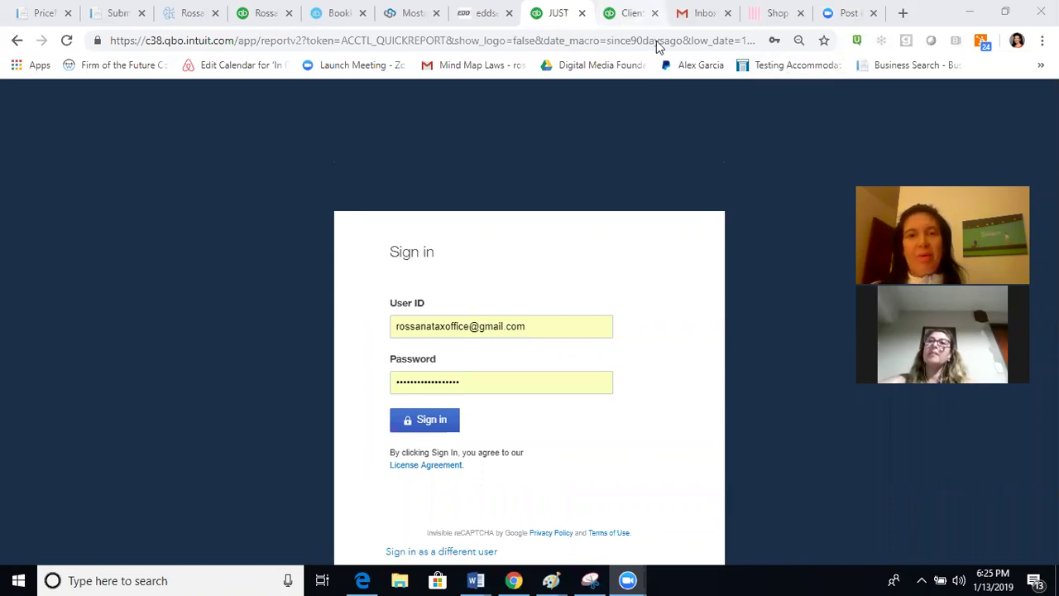
click(654, 14)
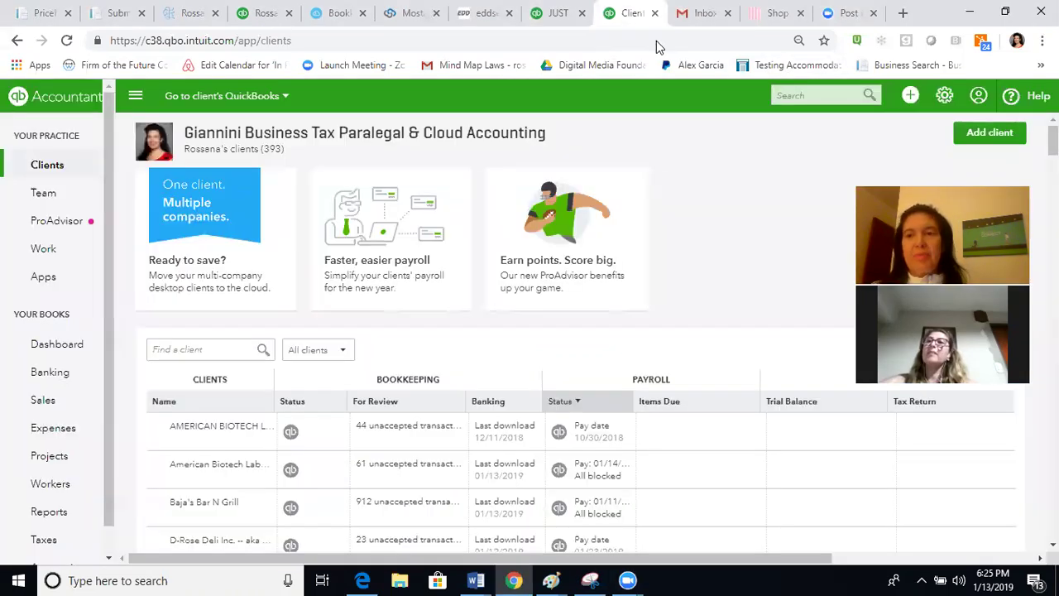
click(943, 99)
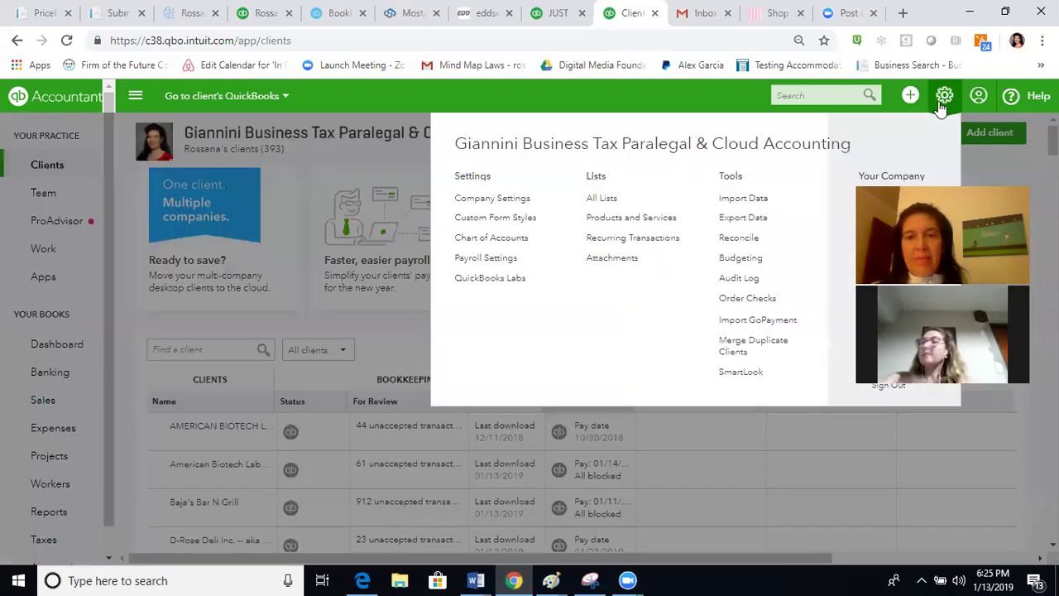
click(520, 202)
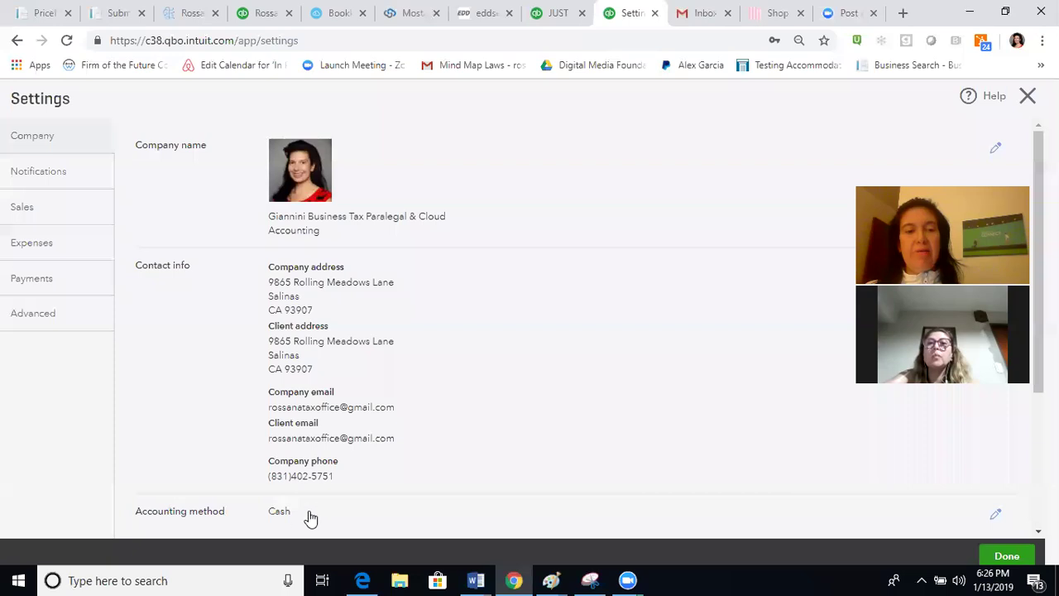
click(74, 219)
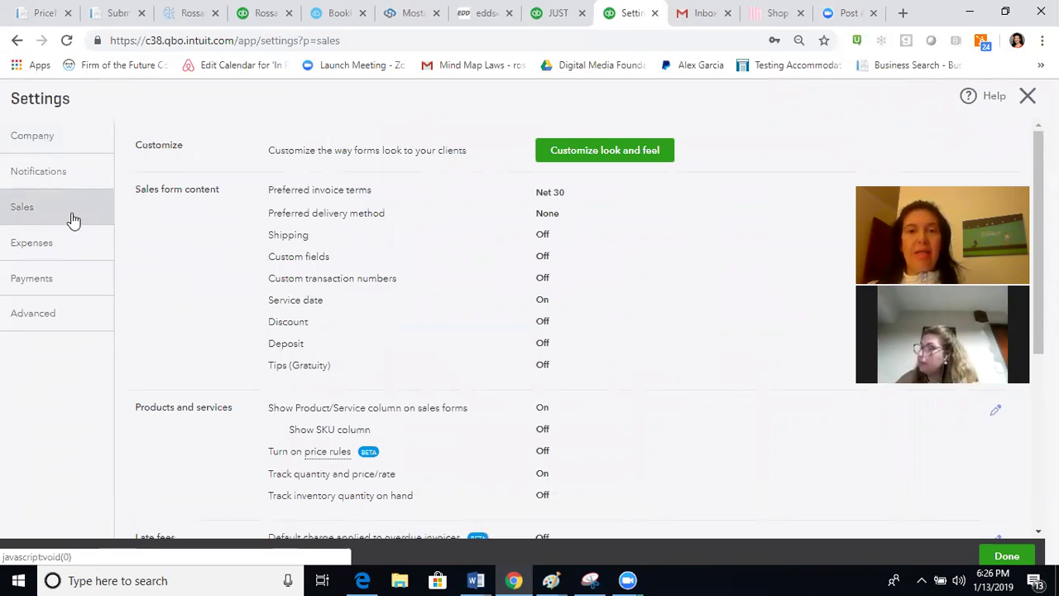
Start a new custom form style of type Invoice from the sales form customization
click(613, 160)
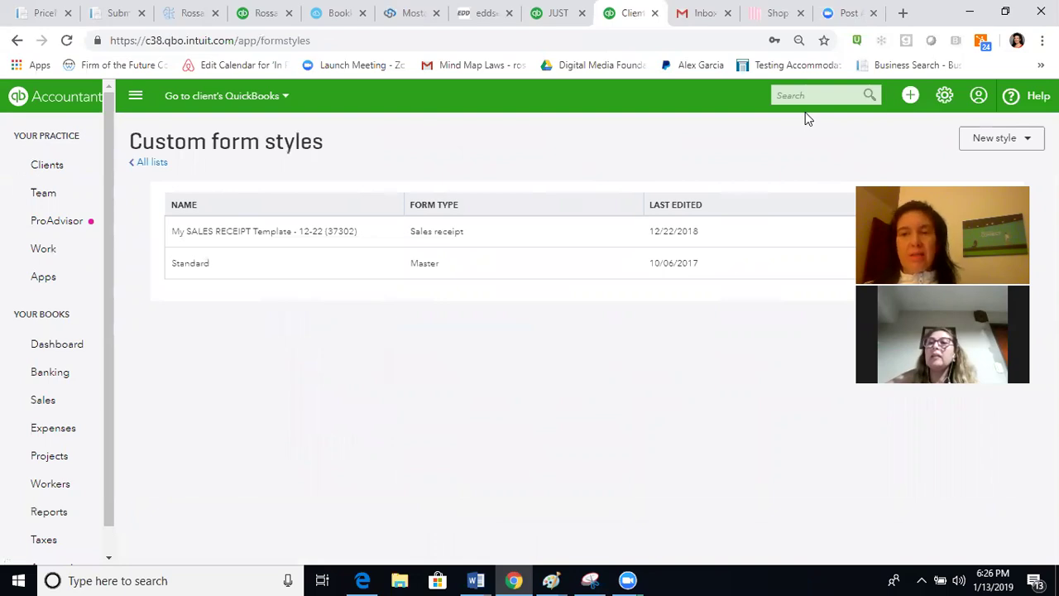
click(1030, 141)
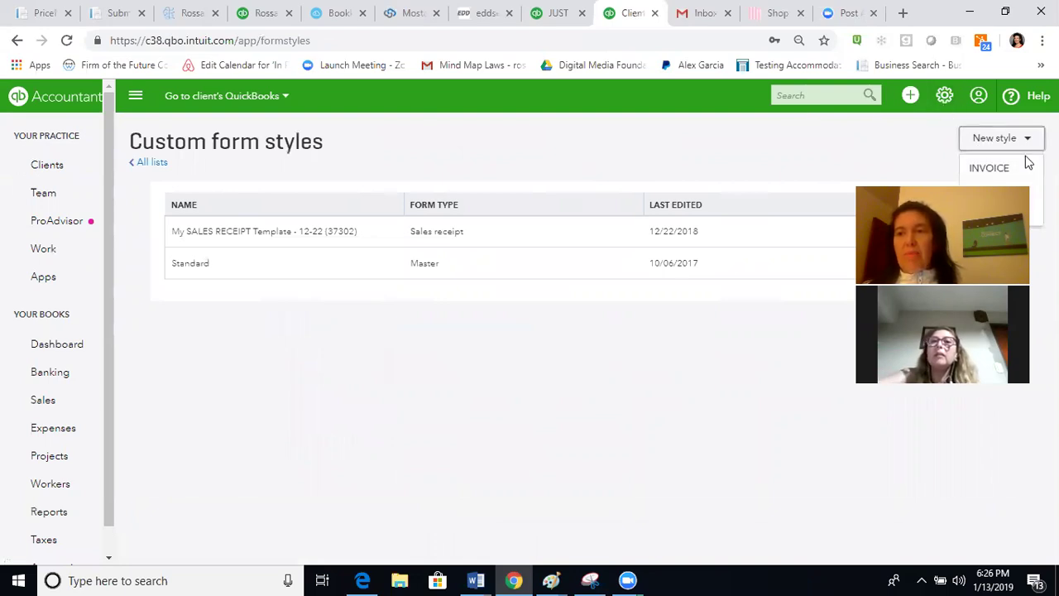
click(1017, 170)
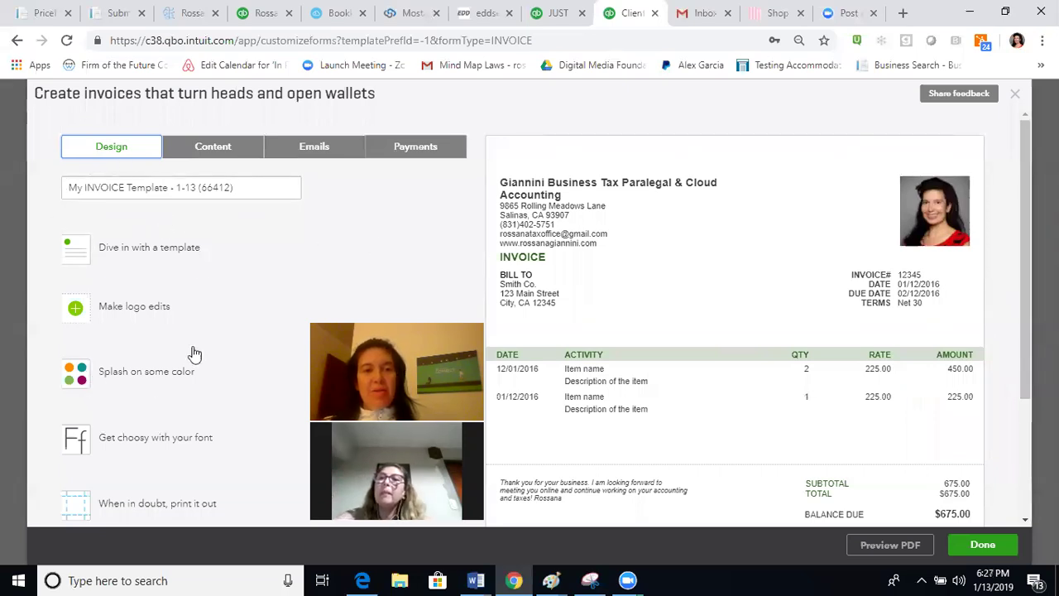
Review the content, email and online payment options of the new invoice template
click(212, 157)
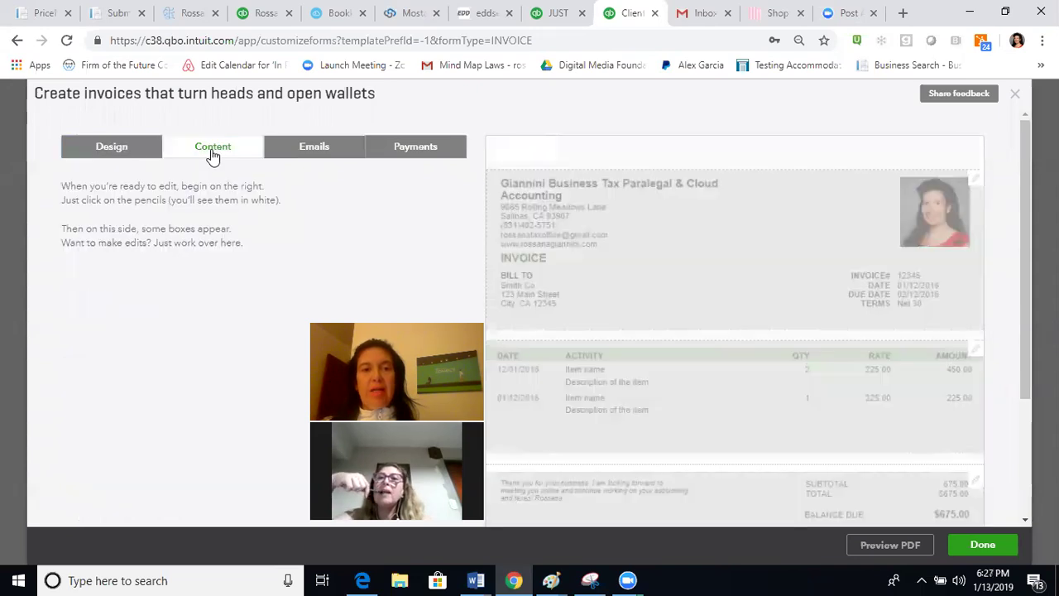
click(314, 149)
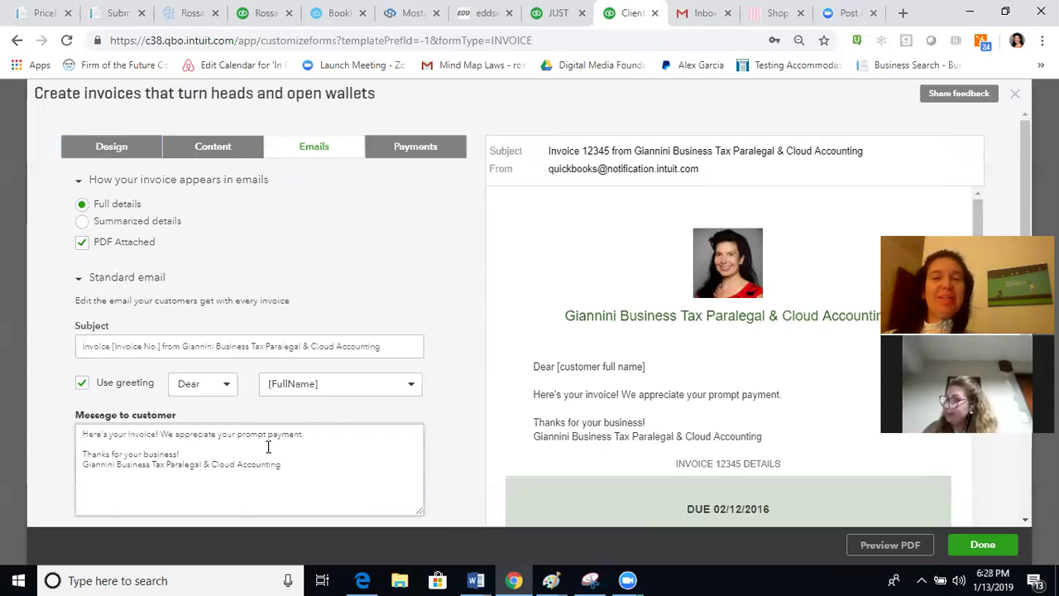
click(416, 147)
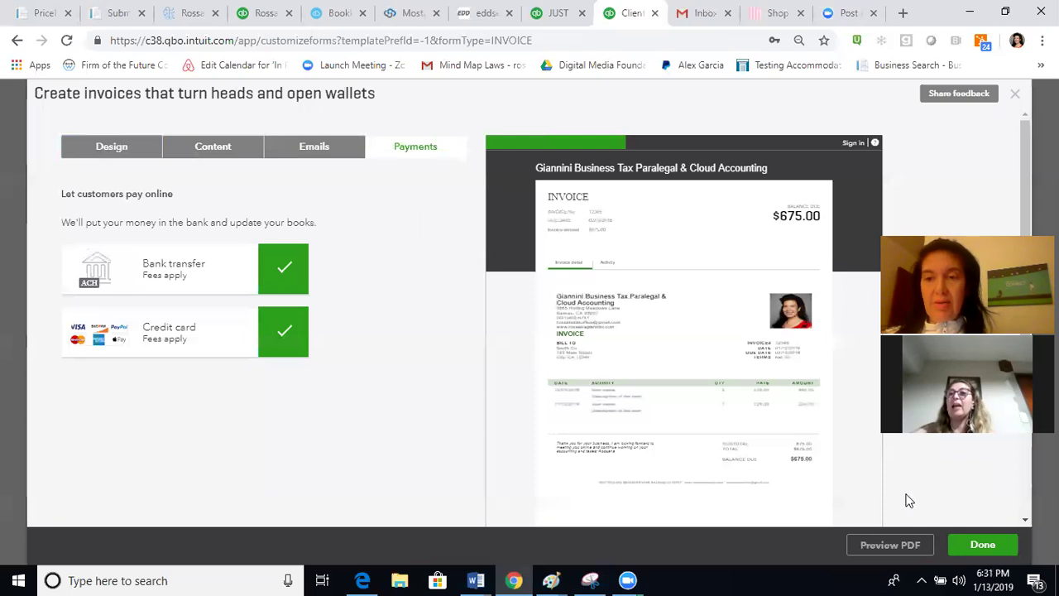
Save the invoice template and leave its editor without saving further changes
click(983, 545)
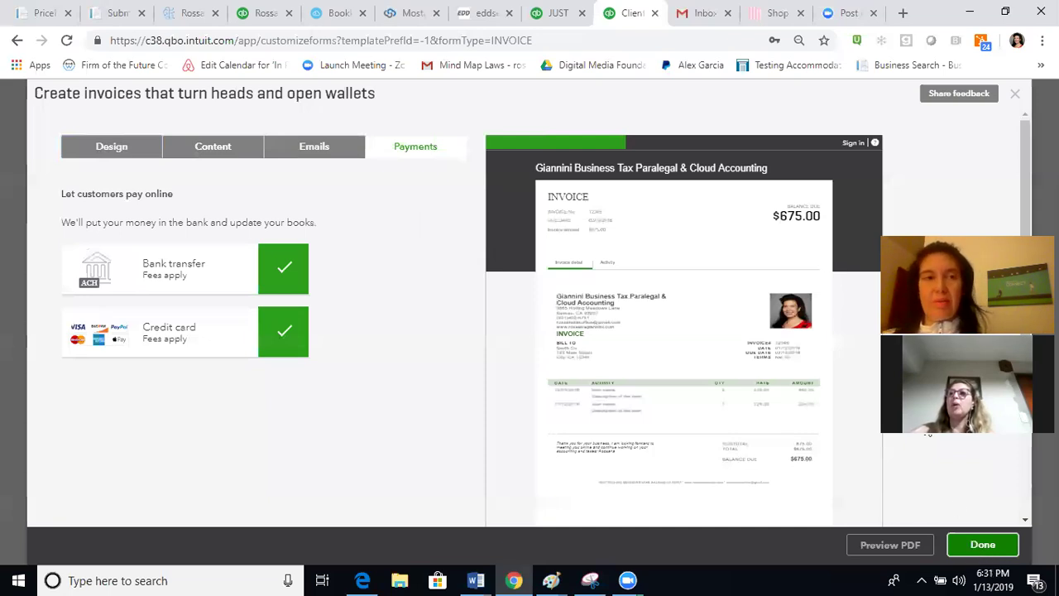
click(1014, 95)
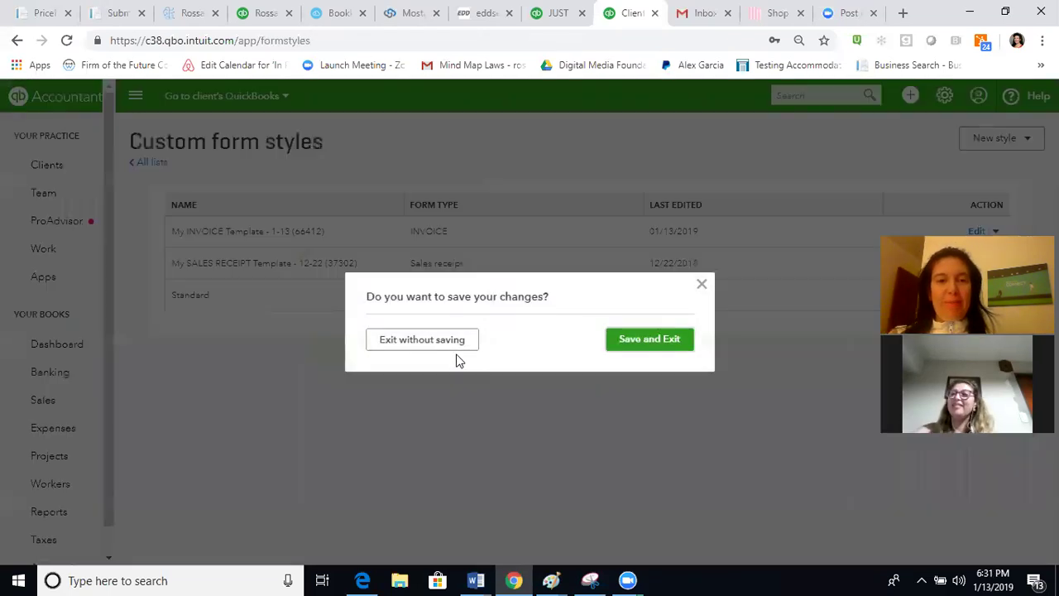
click(454, 342)
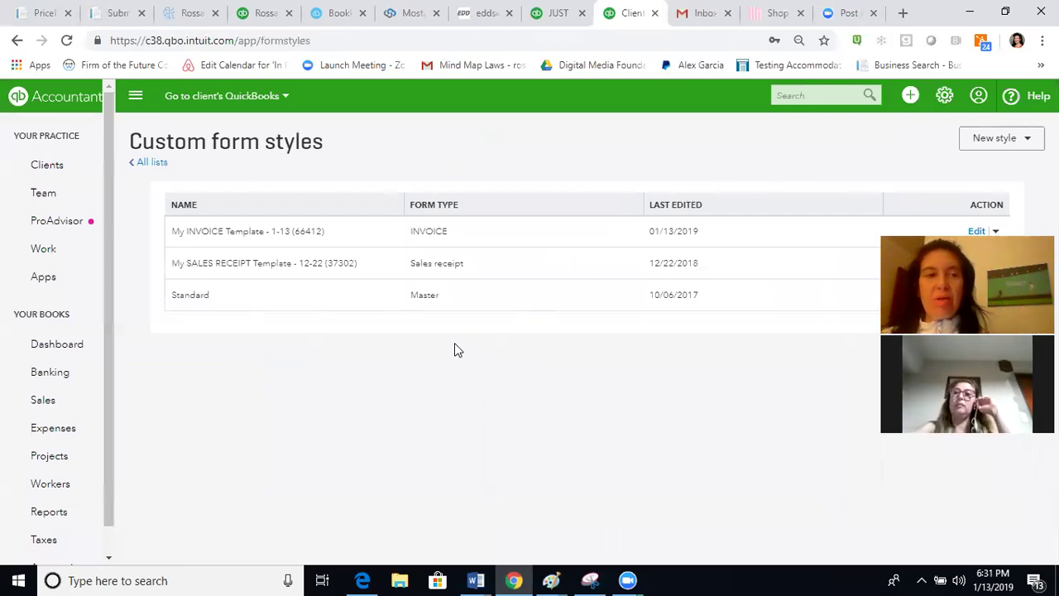
Examine the Expenses and Payments sections of the company settings
click(945, 102)
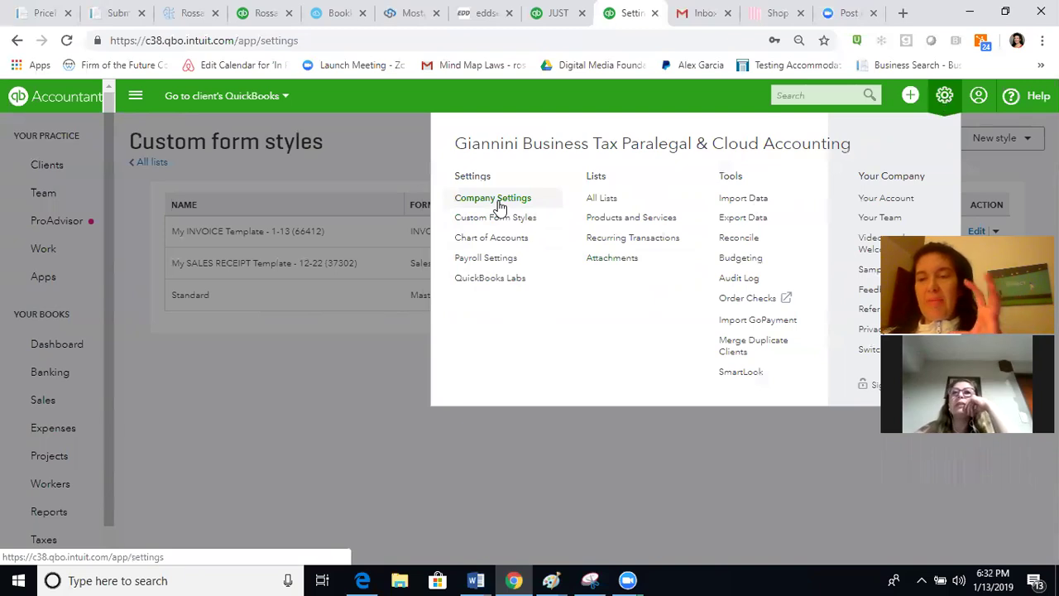
click(500, 203)
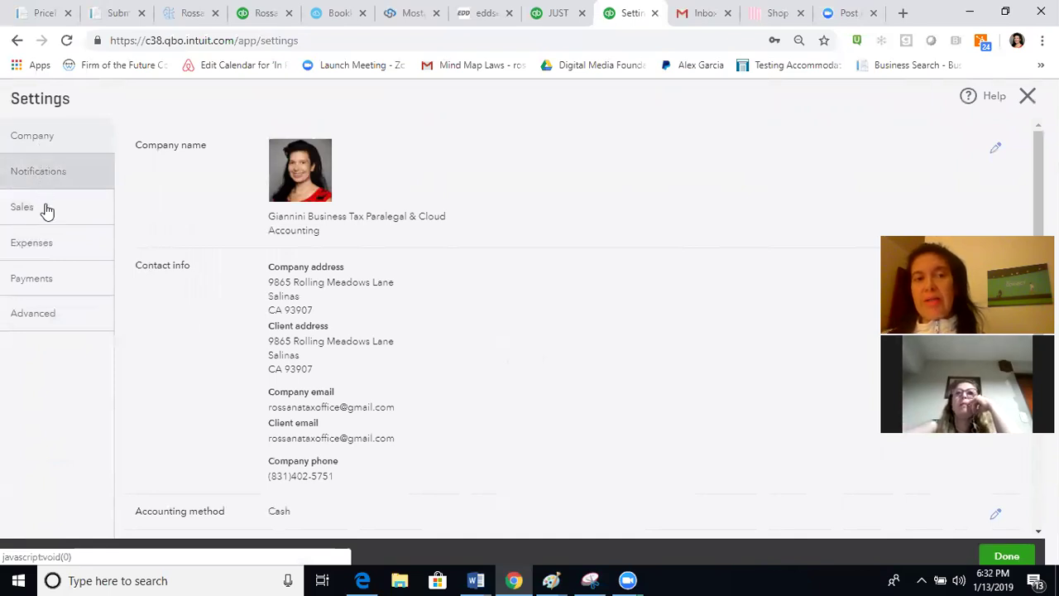
click(55, 255)
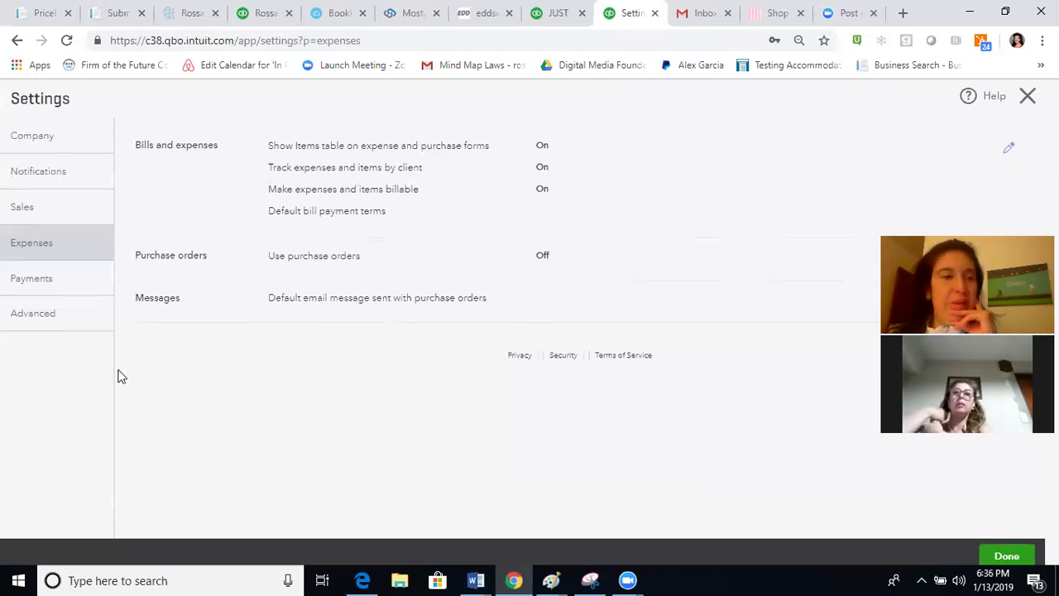
click(40, 283)
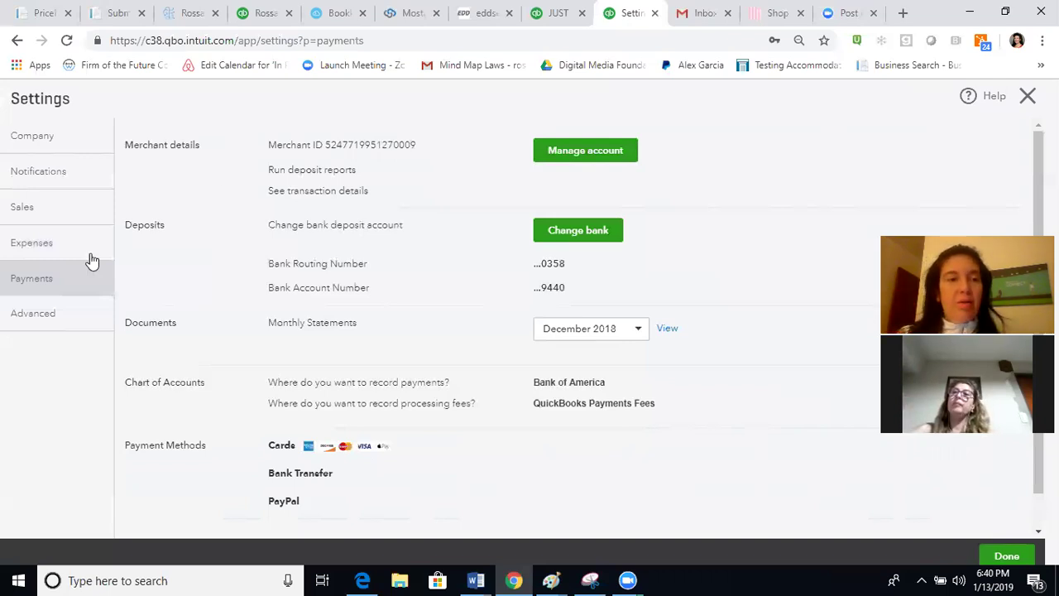
Turn off pre-filling forms with previously entered content in the advanced Automation settings, save the change and close the settings
click(47, 316)
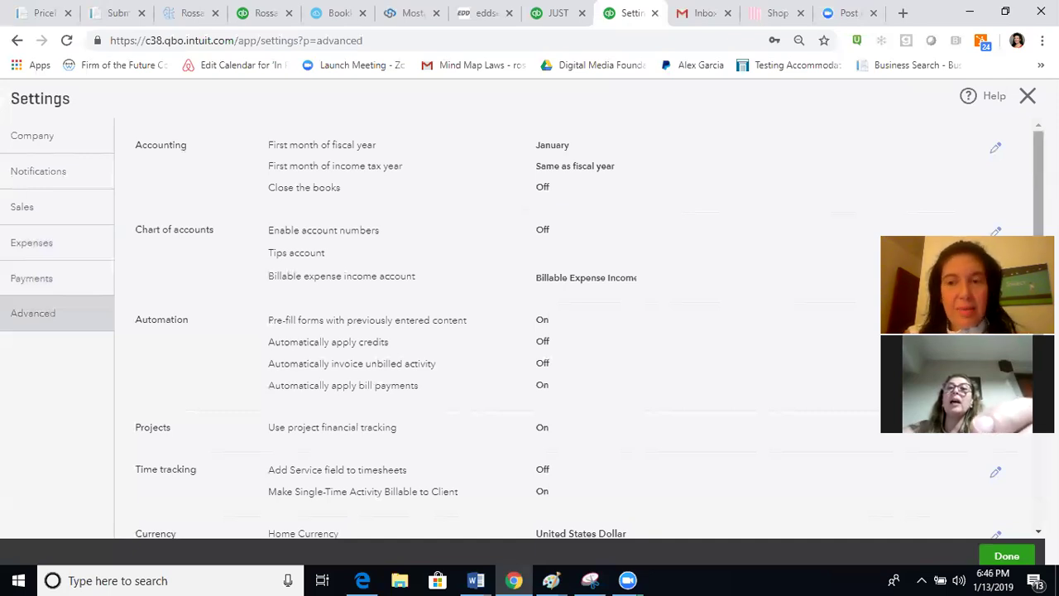
scroll(1038, 182, down, 1)
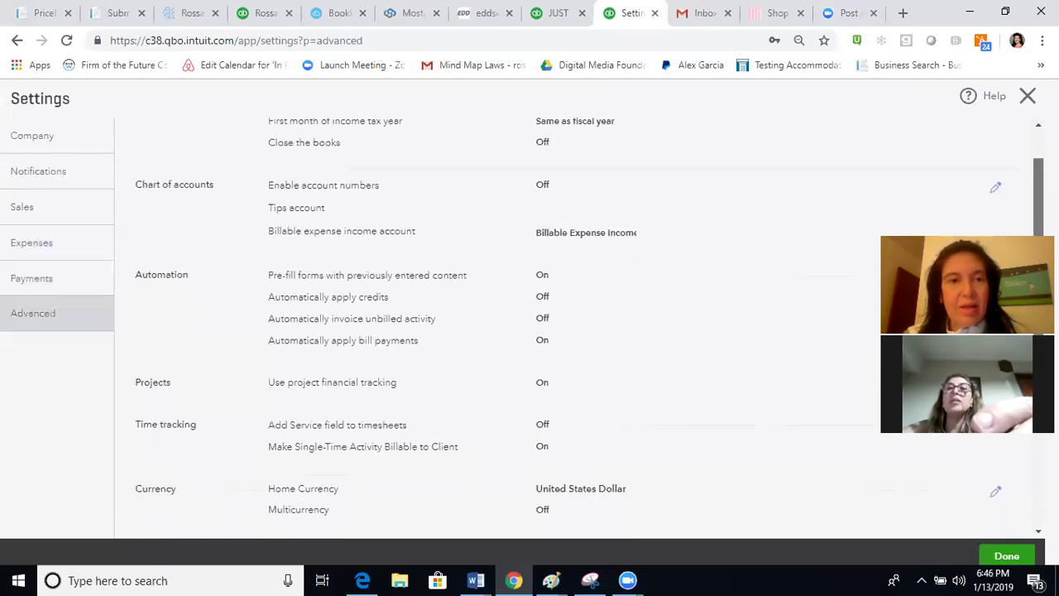
scroll(1034, 199, down, 1)
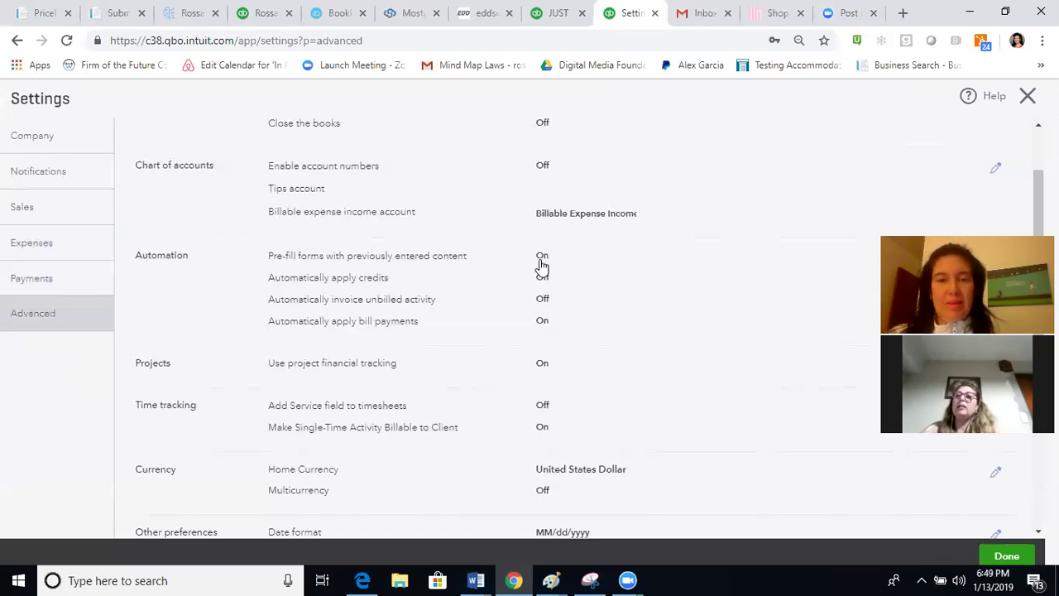
scroll(985, 405, down, 1)
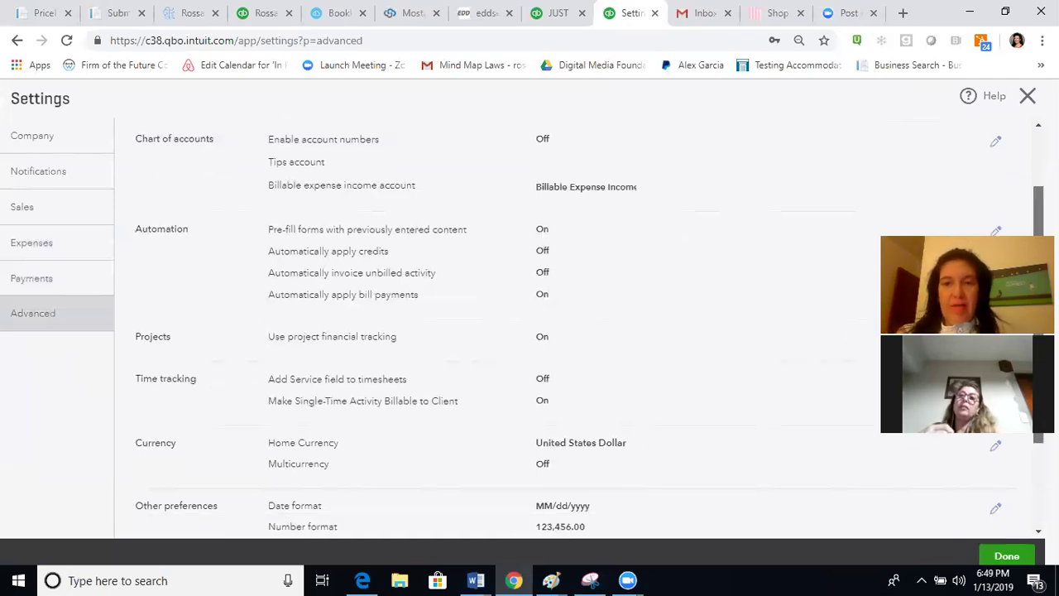
scroll(984, 405, down, 1)
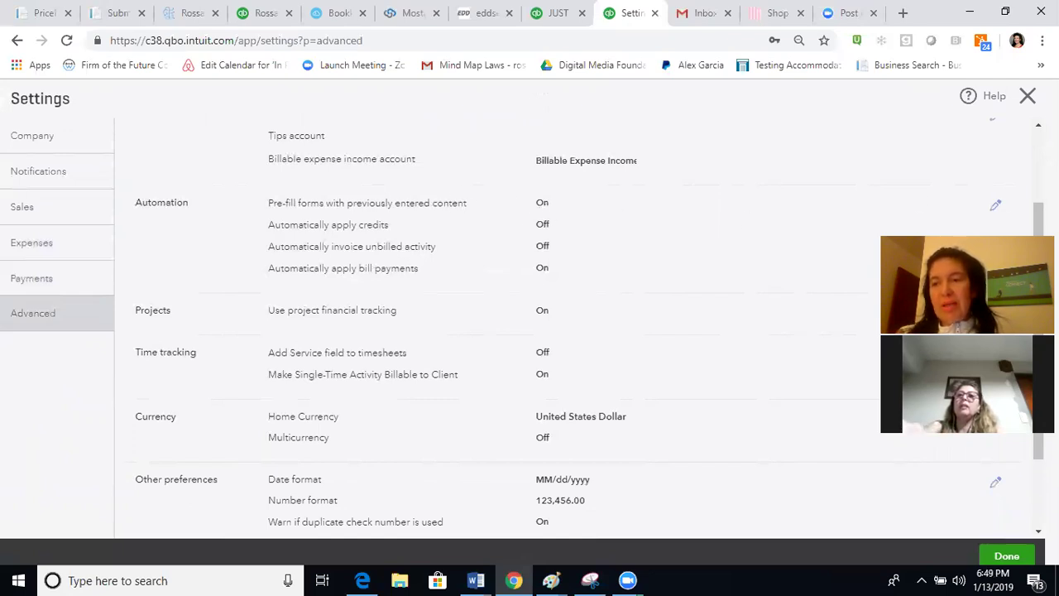
scroll(1021, 218, down, 1)
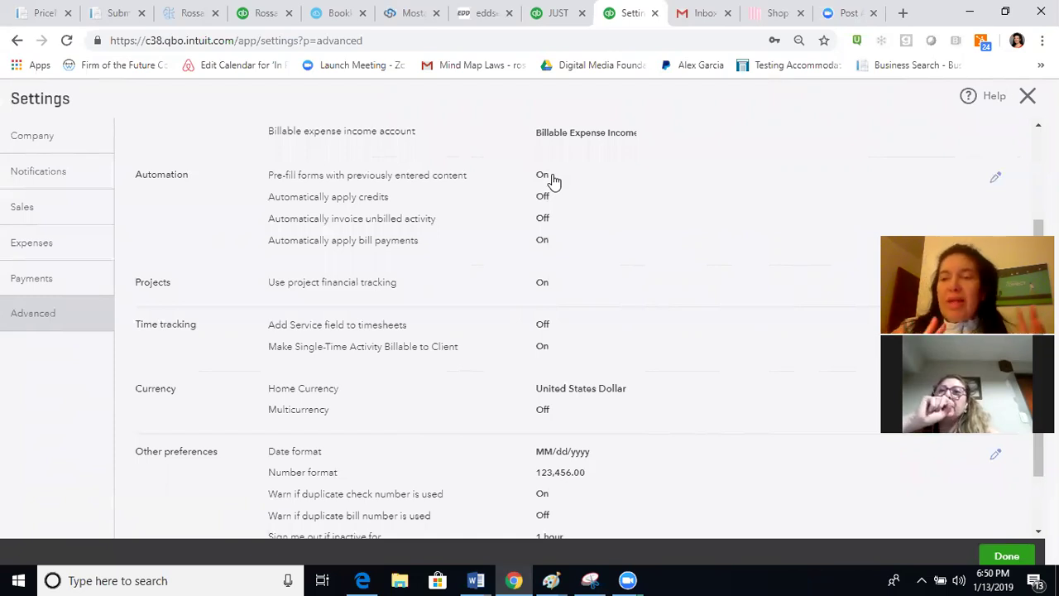
click(996, 183)
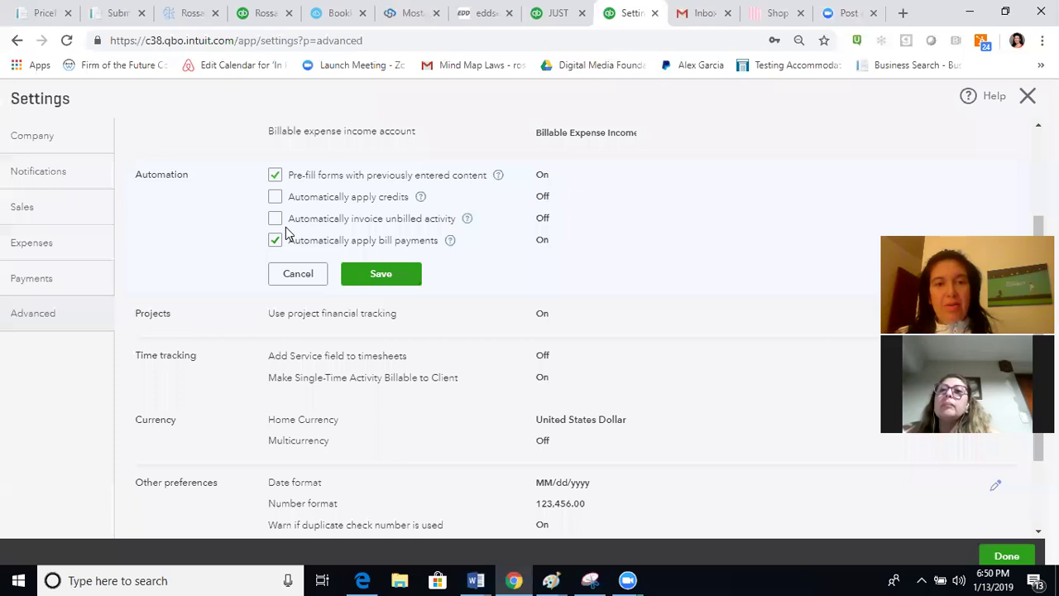
click(276, 178)
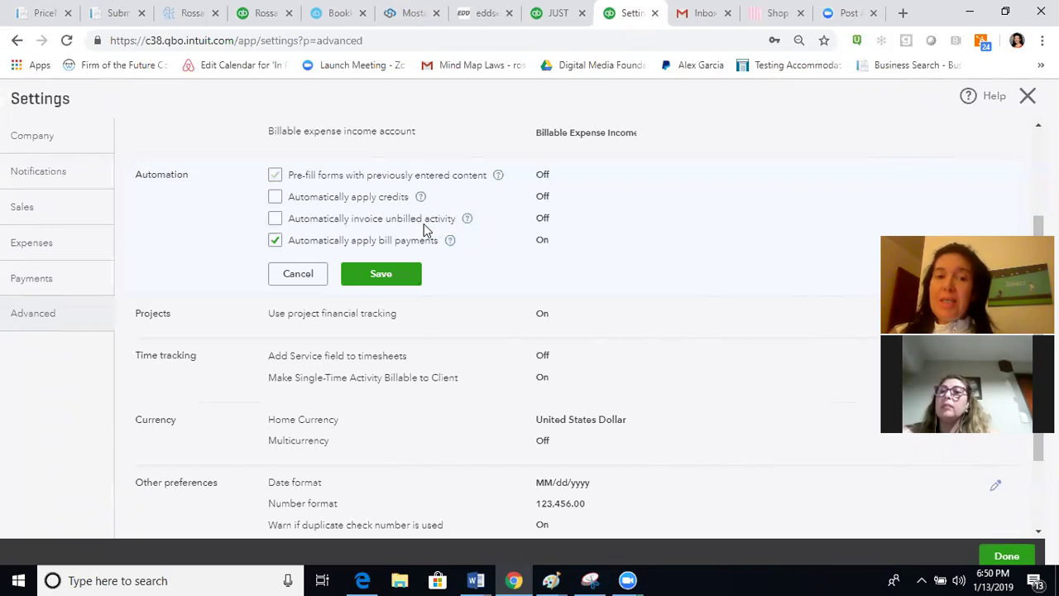
click(385, 274)
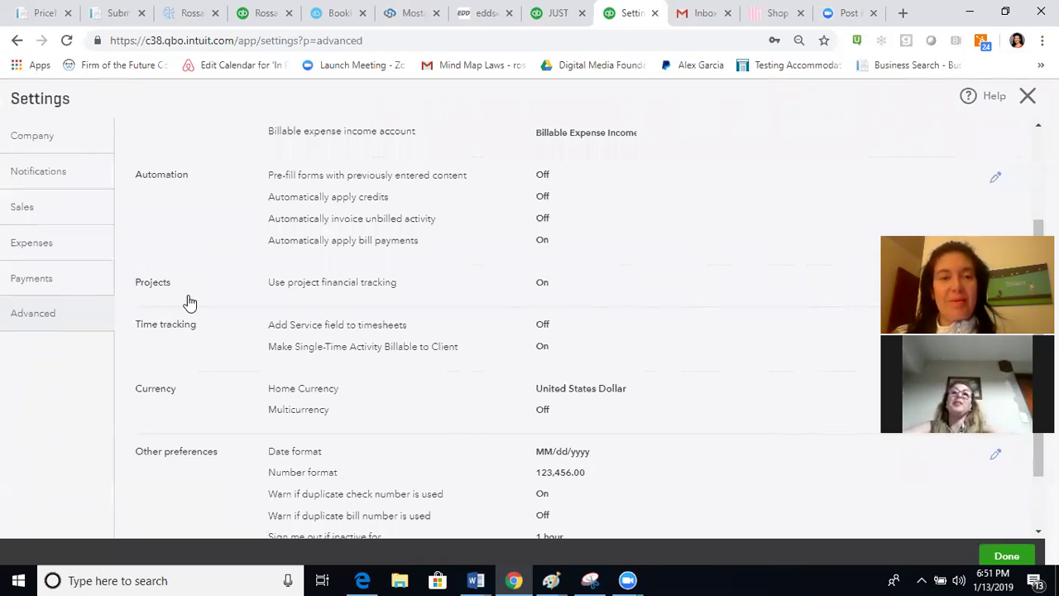
click(1028, 99)
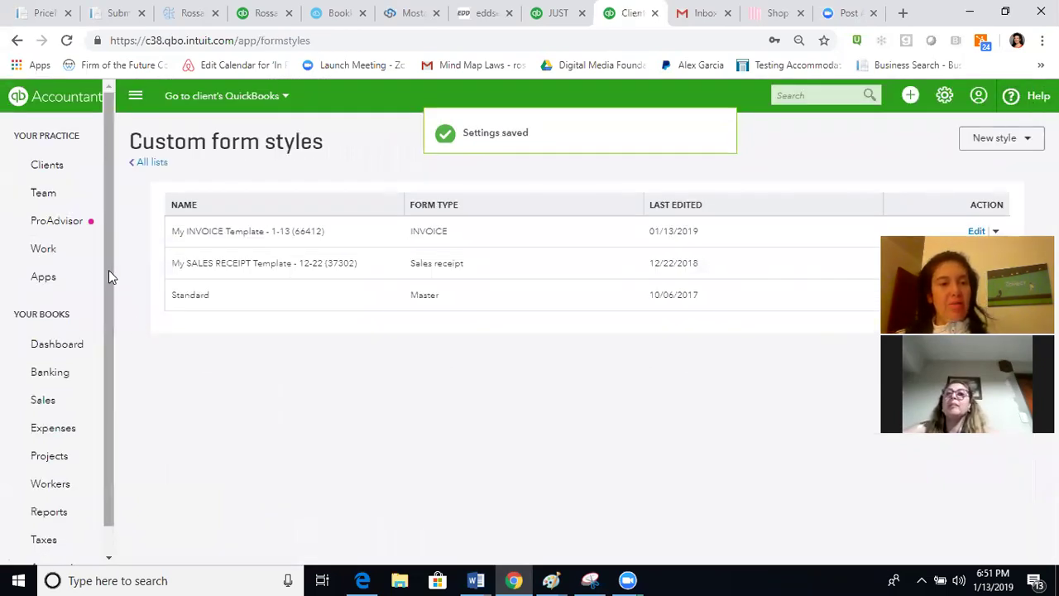
Start a new project in the practice's Projects area based on the Client onboarding quickstart template
drag(109, 270, 108, 384)
click(62, 437)
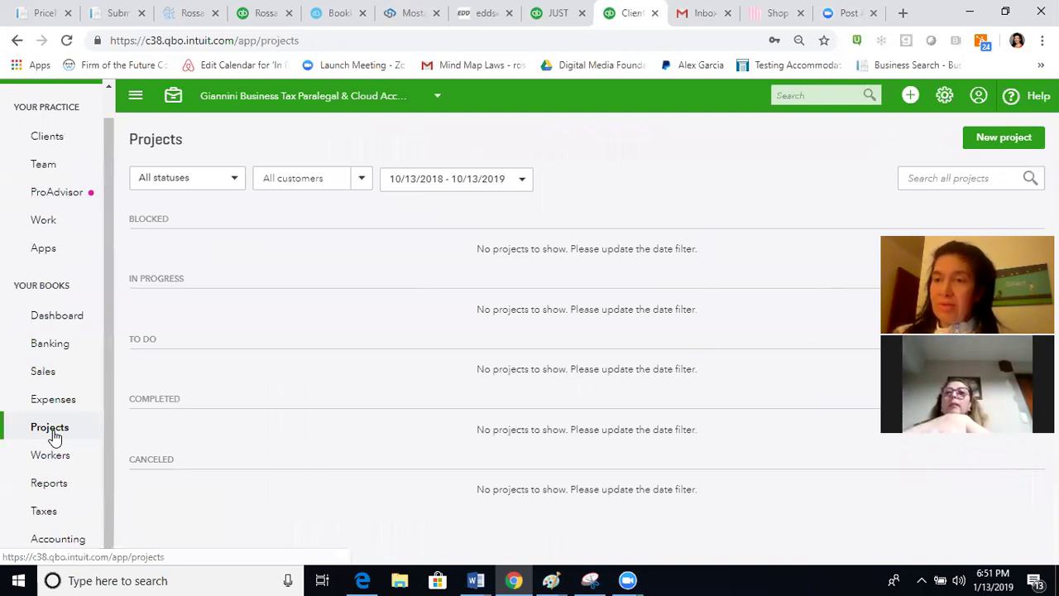
click(994, 141)
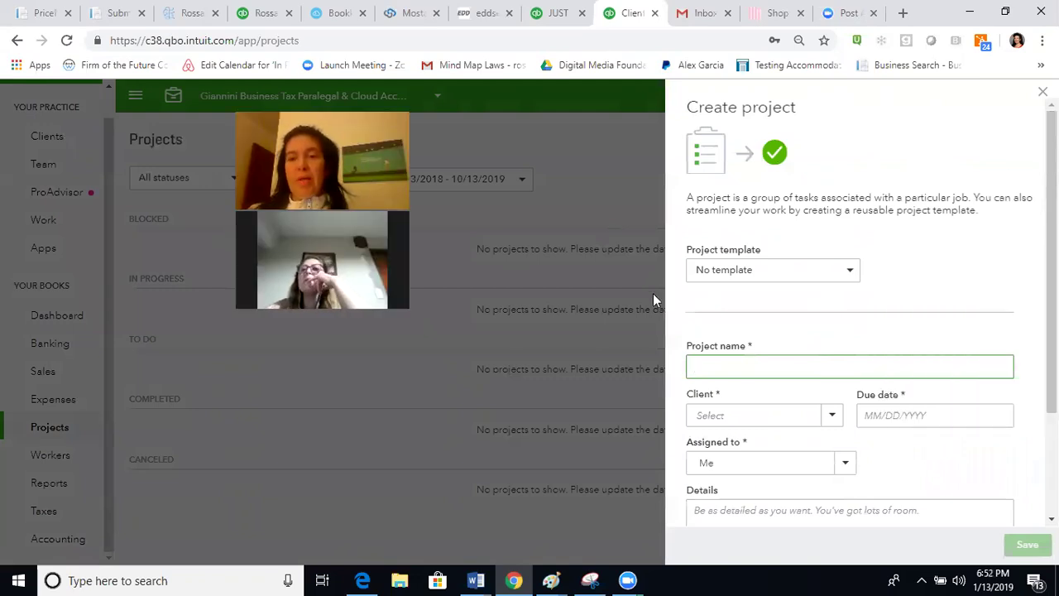
click(850, 273)
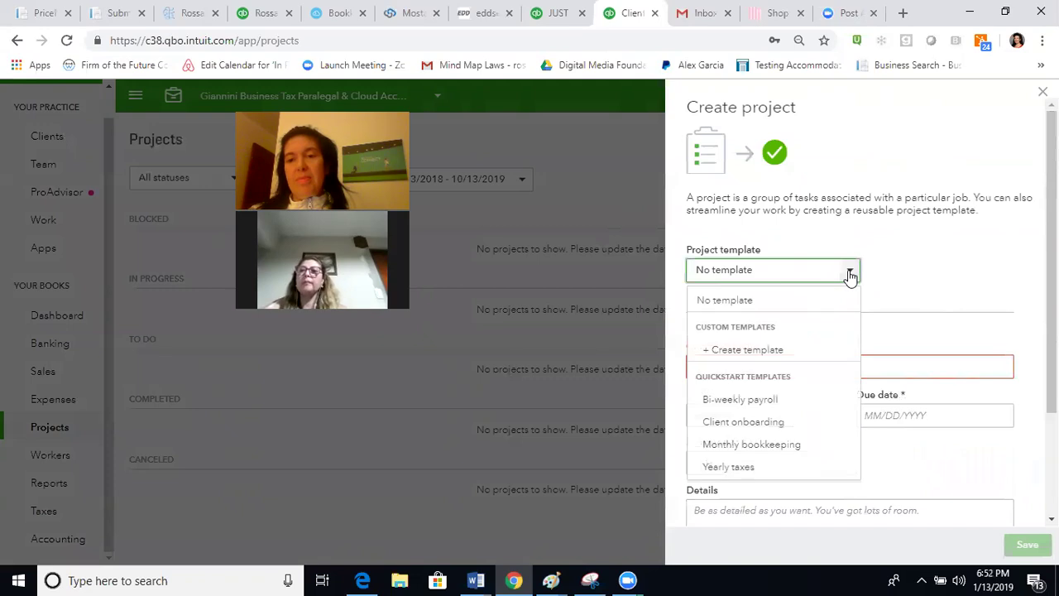
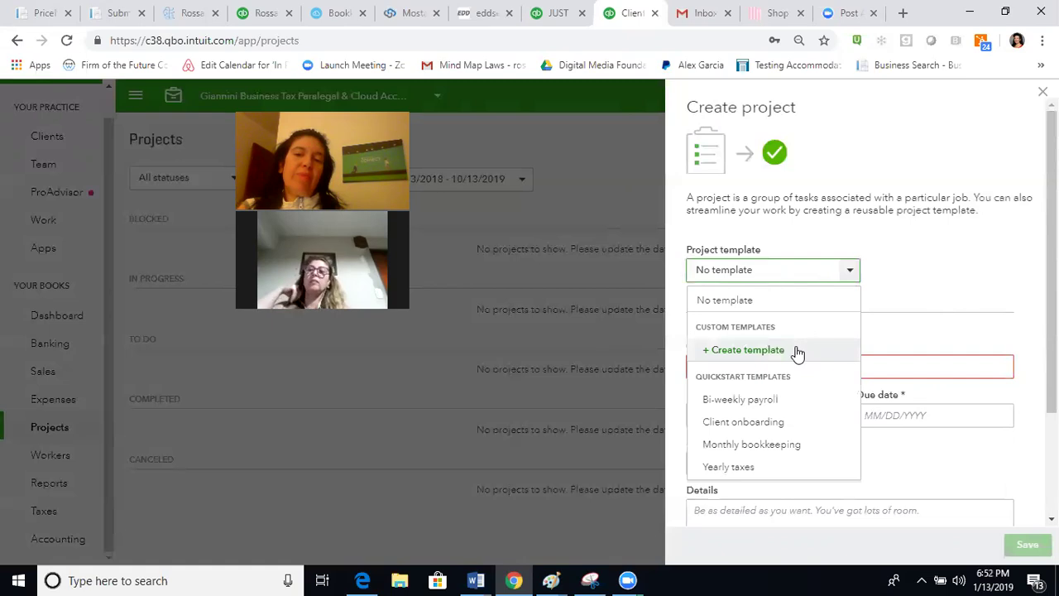
click(793, 423)
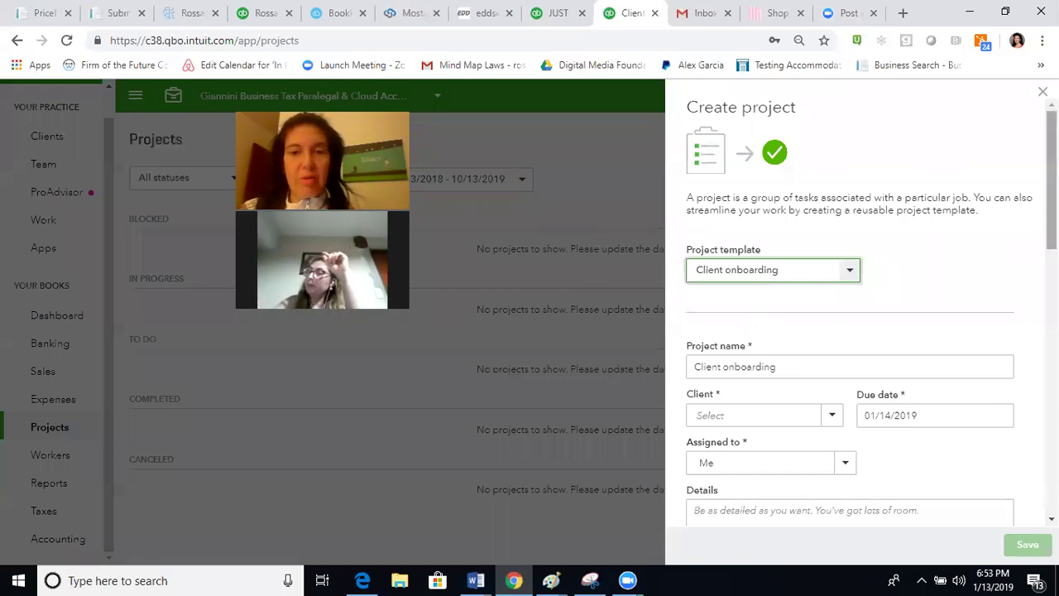
scroll(861, 315, down, 3)
scroll(802, 284, down, 1)
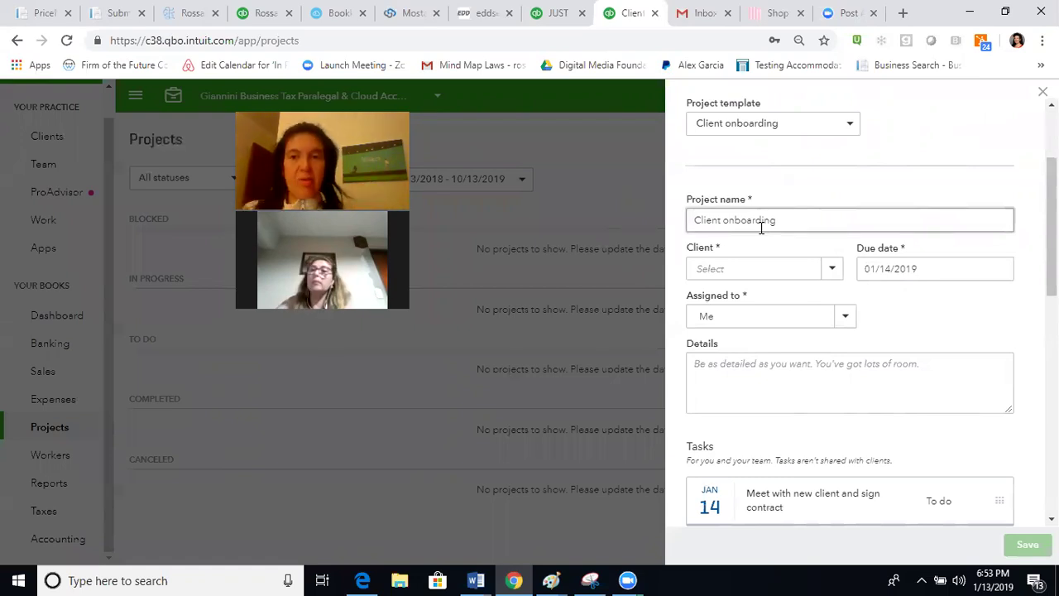
click(831, 270)
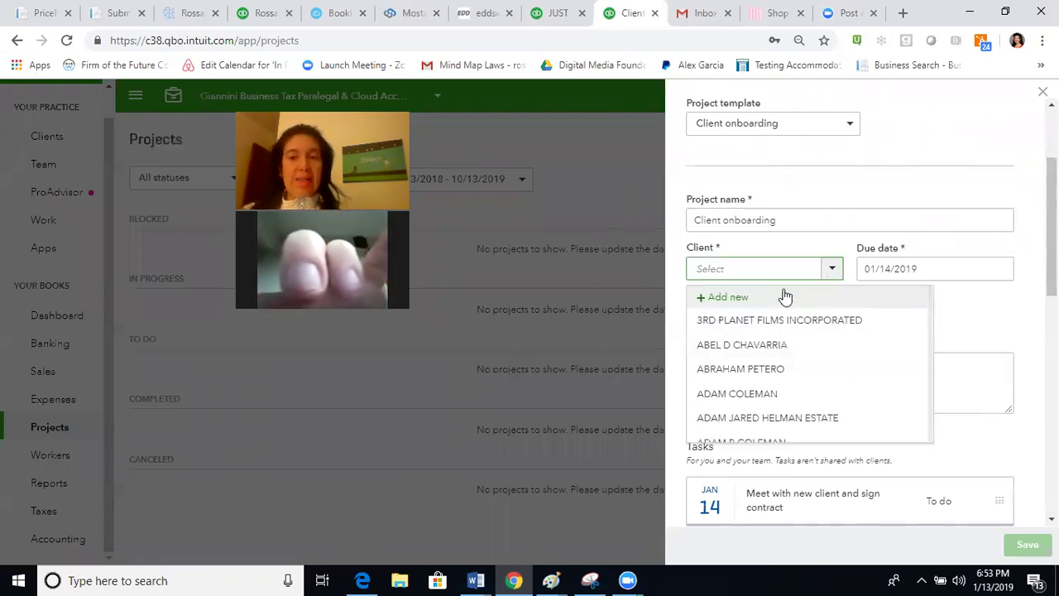
click(729, 298)
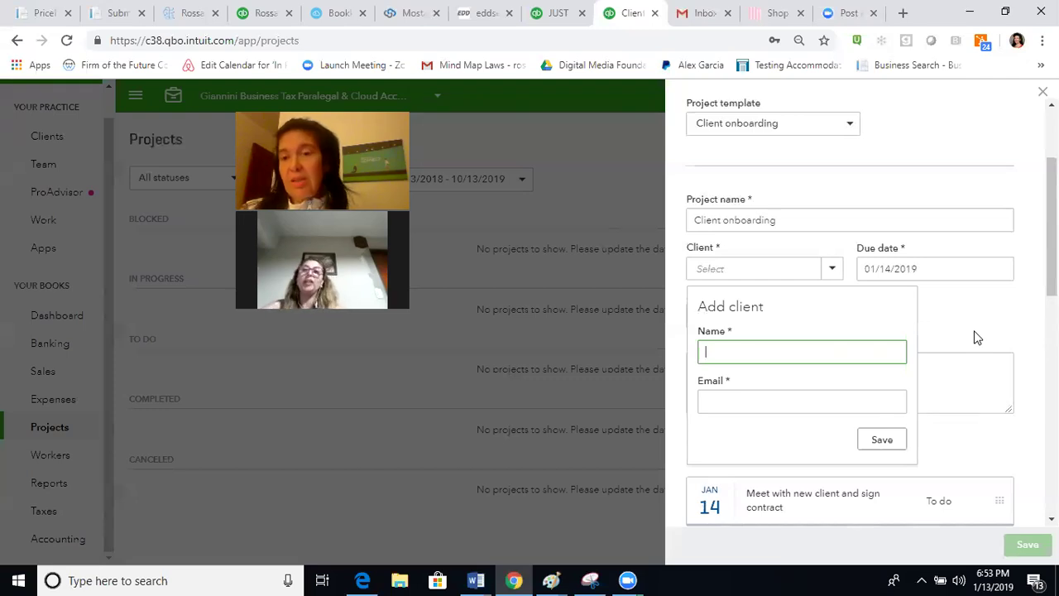
text(Mamina)
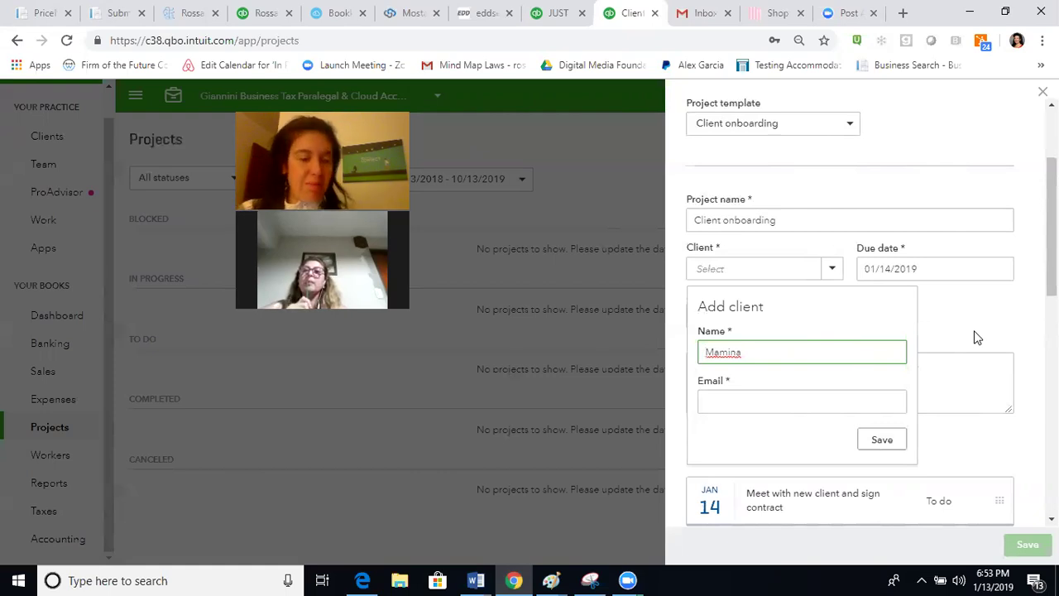
text(Pizza)
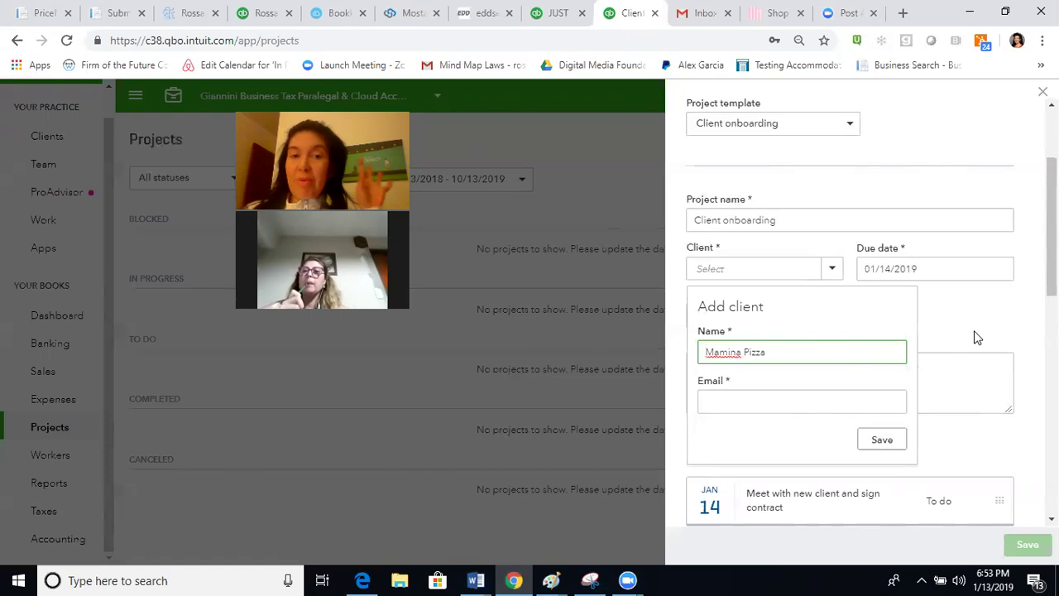
click(889, 400)
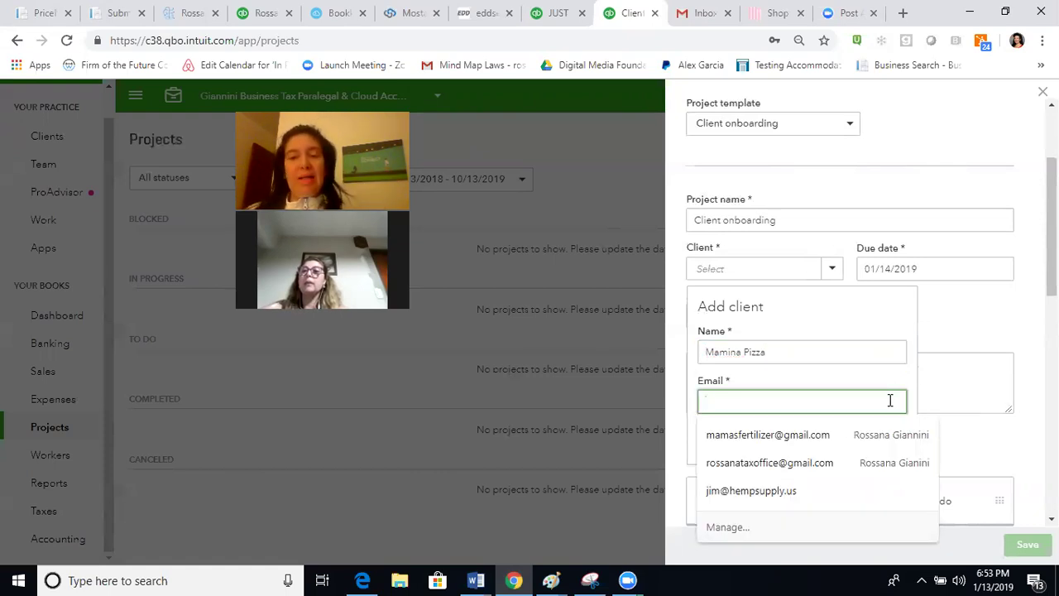
click(1007, 373)
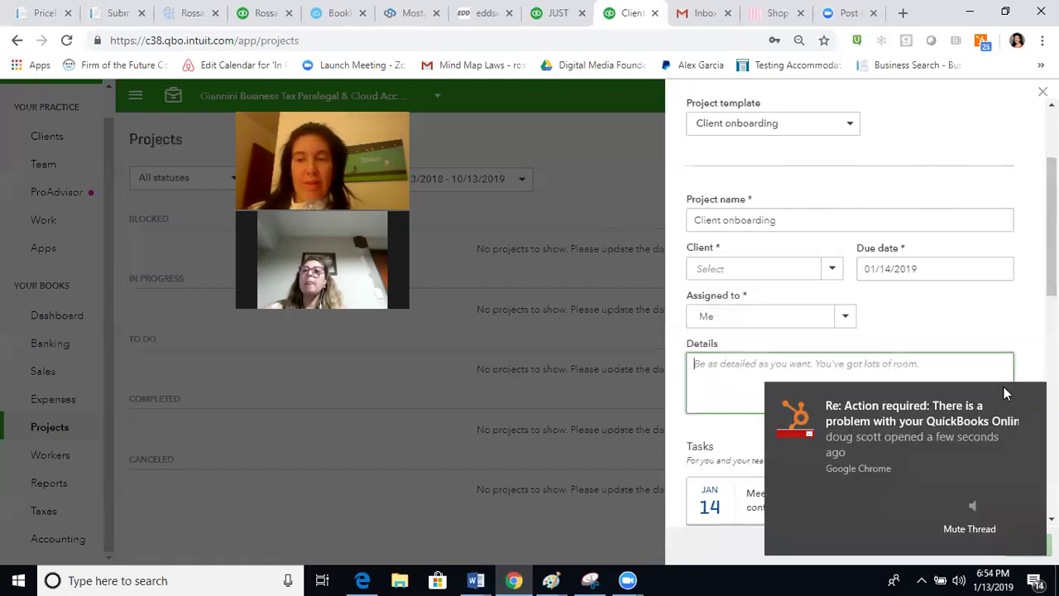
click(970, 515)
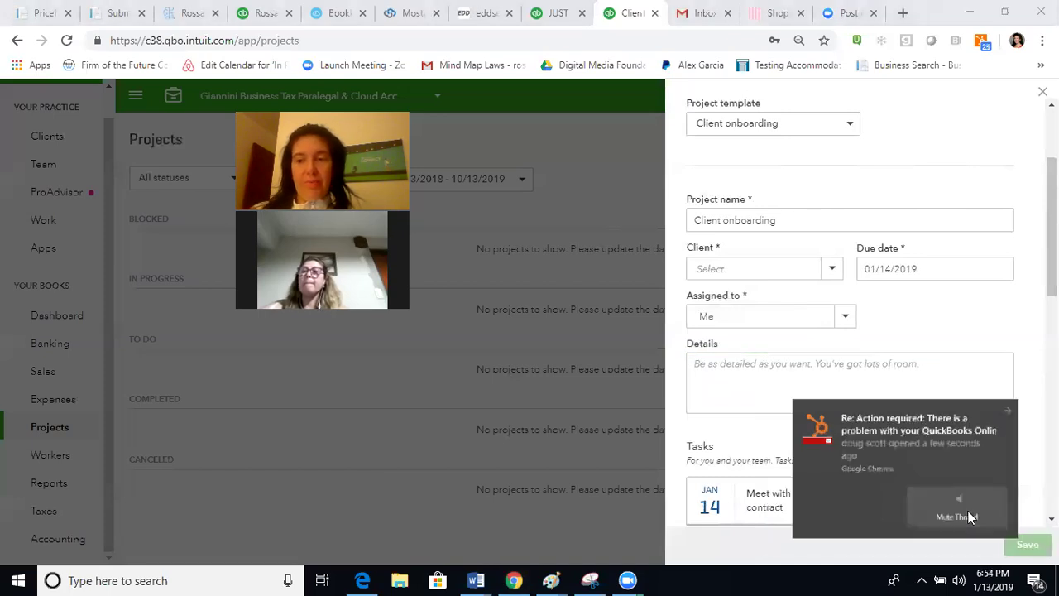
Assign the project to a team member and enter the details "Quisiera encontrar clientes nuevos en espanol de Quickbooks en Linea"
click(846, 319)
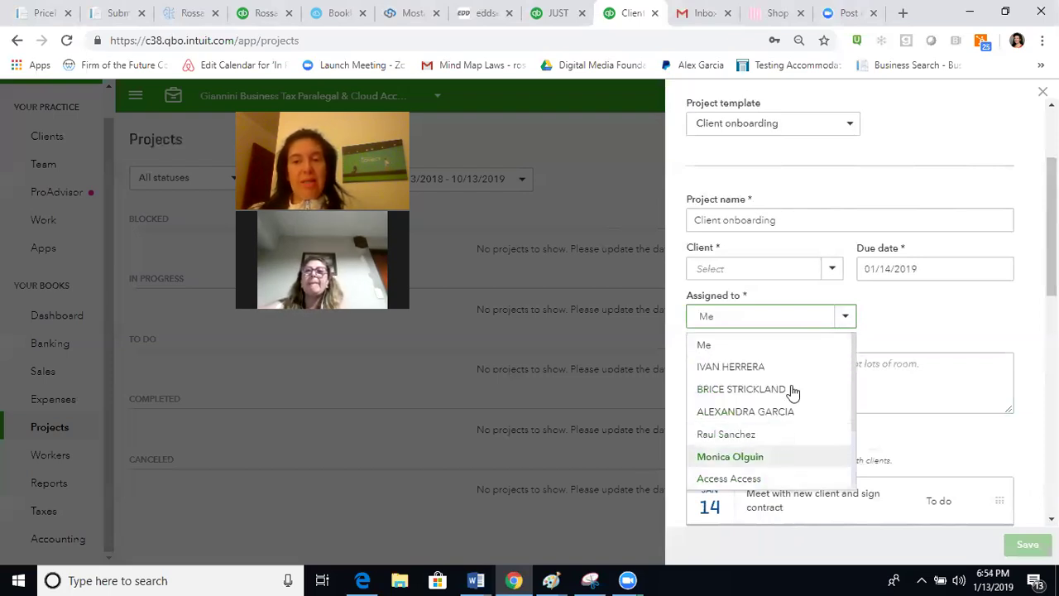
click(754, 458)
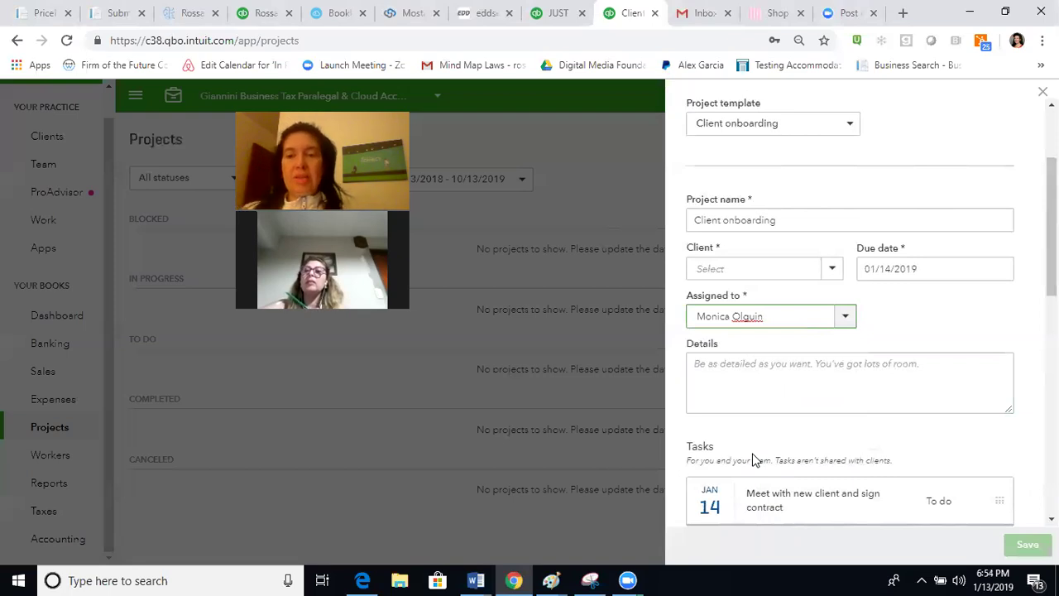
click(777, 370)
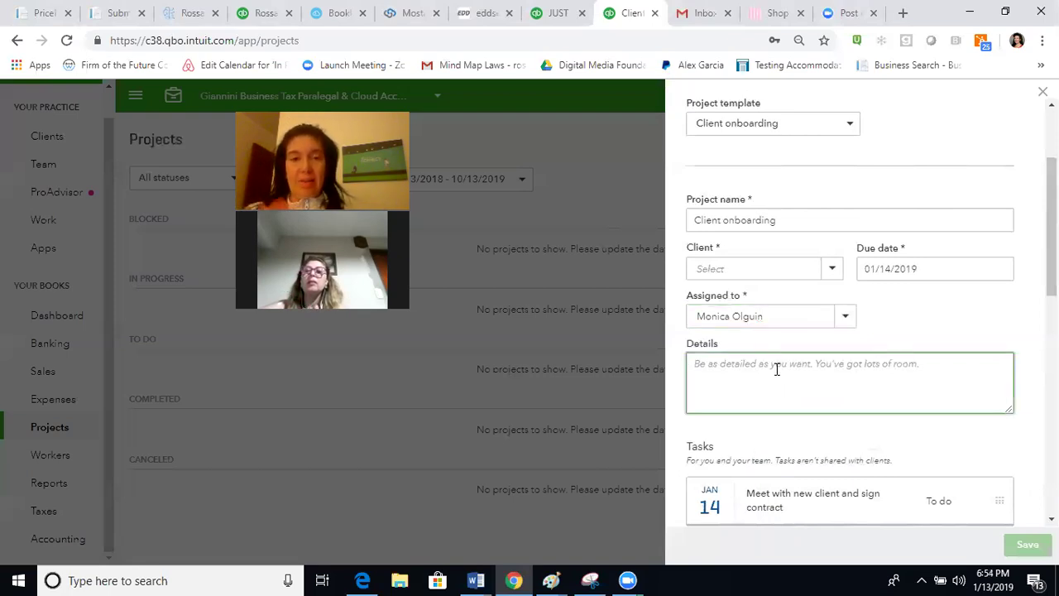
text(Q)
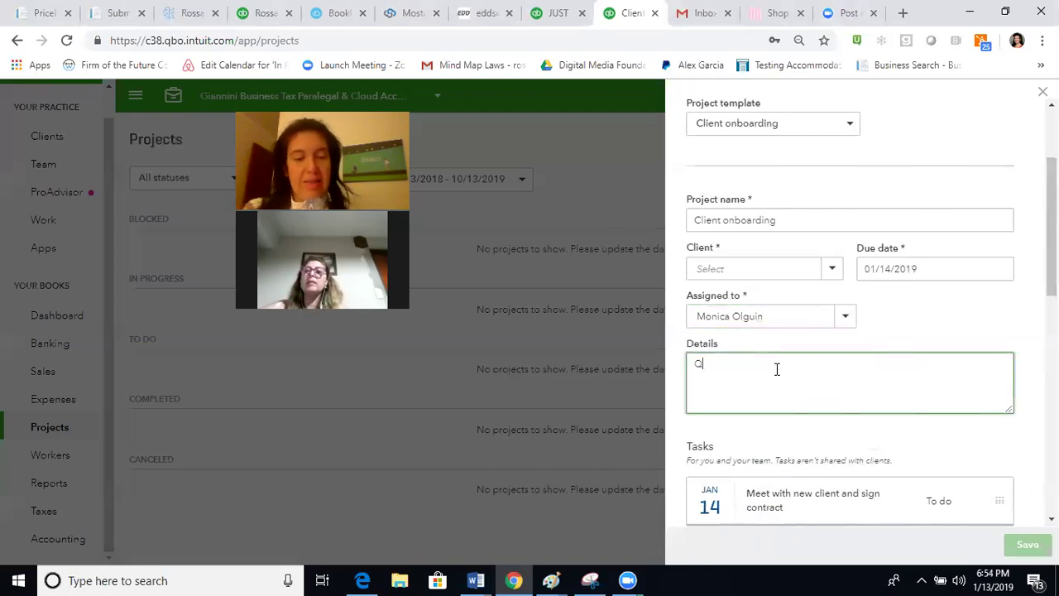
text(uisiera encontrar)
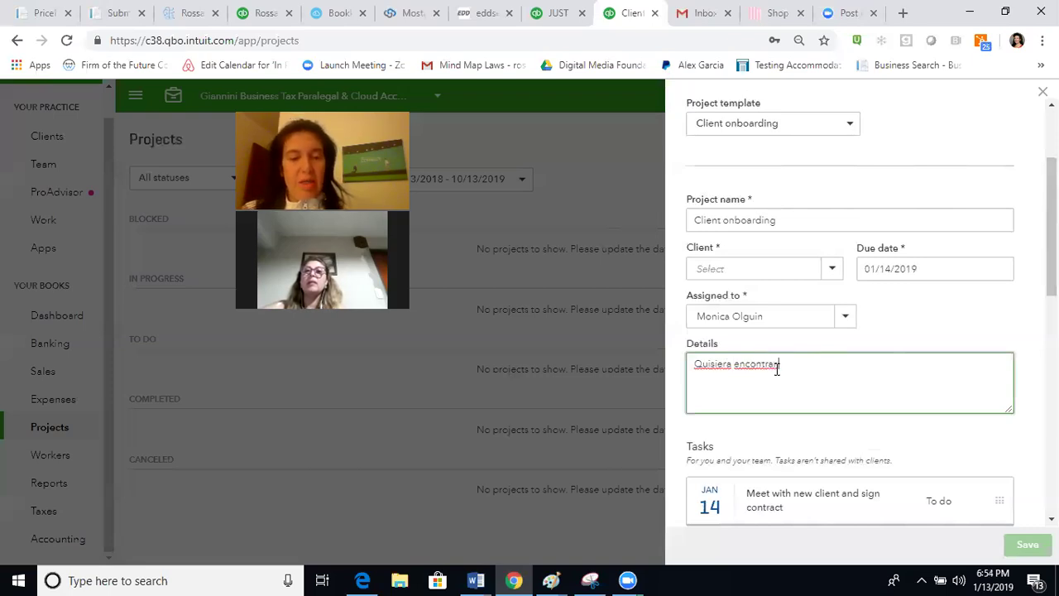
text( clientes n)
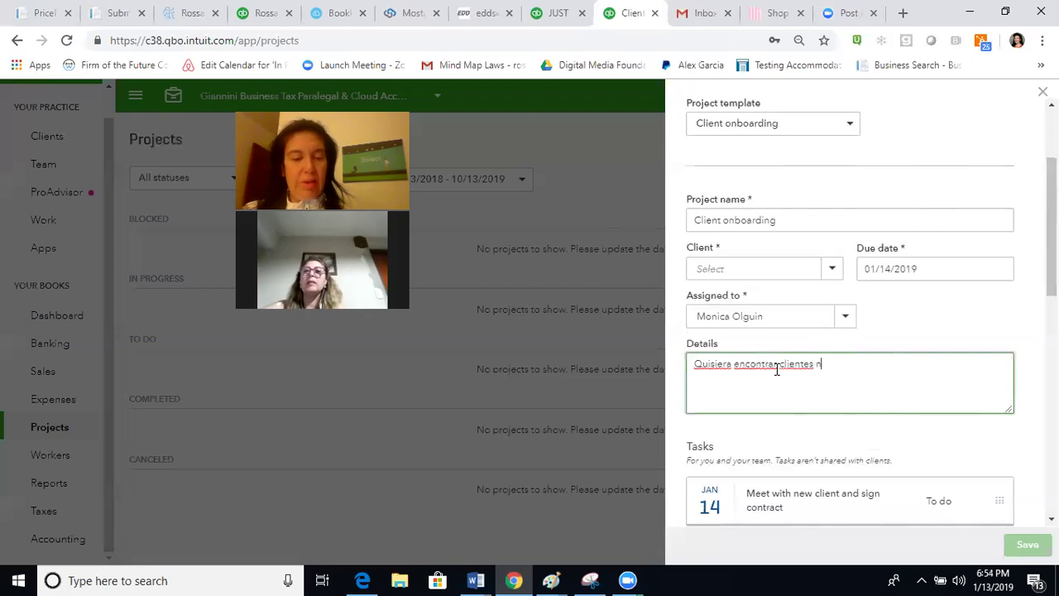
text(uevos en es)
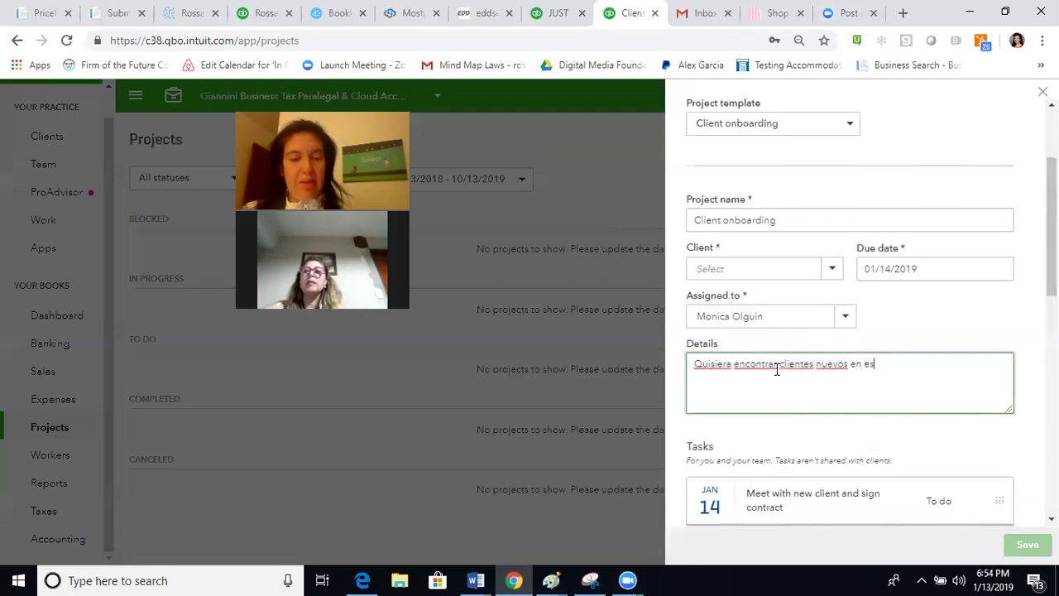
text(panol.)
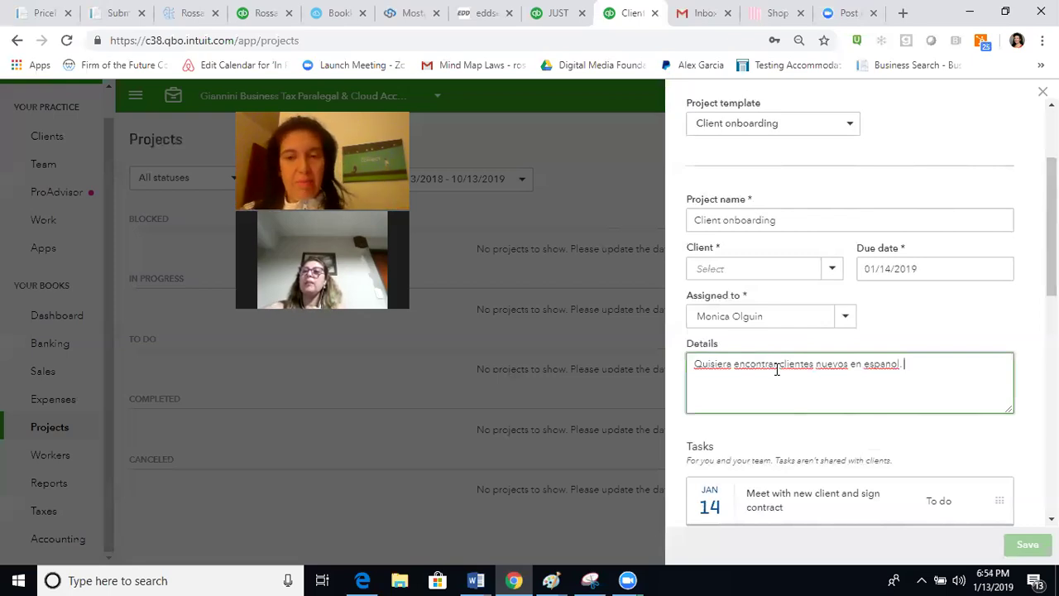
key(BackSpace)
key(BackSpace)
text(de Quickbooks en Linea)
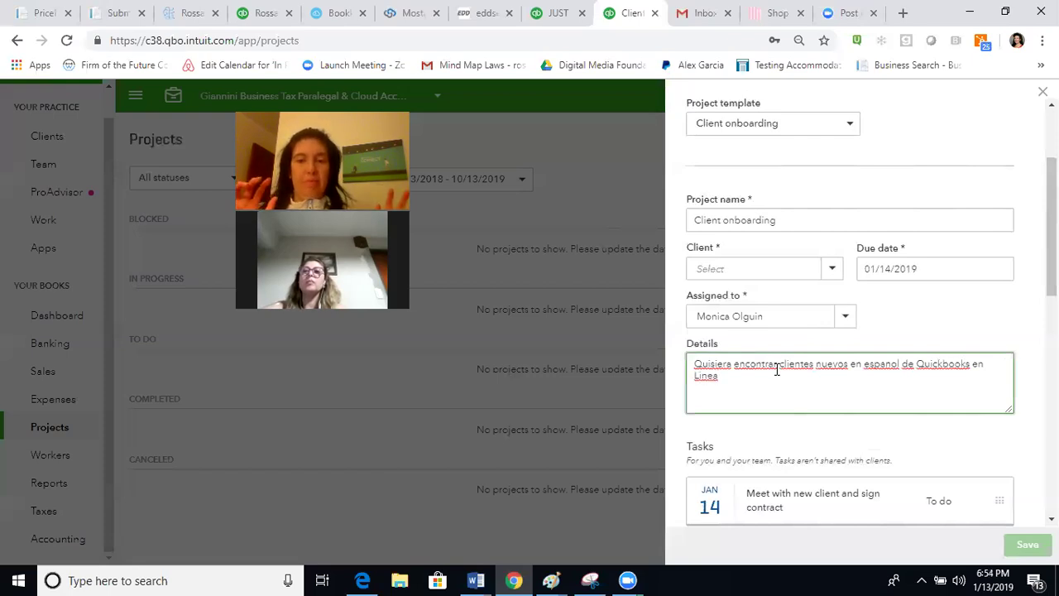
key(Tab)
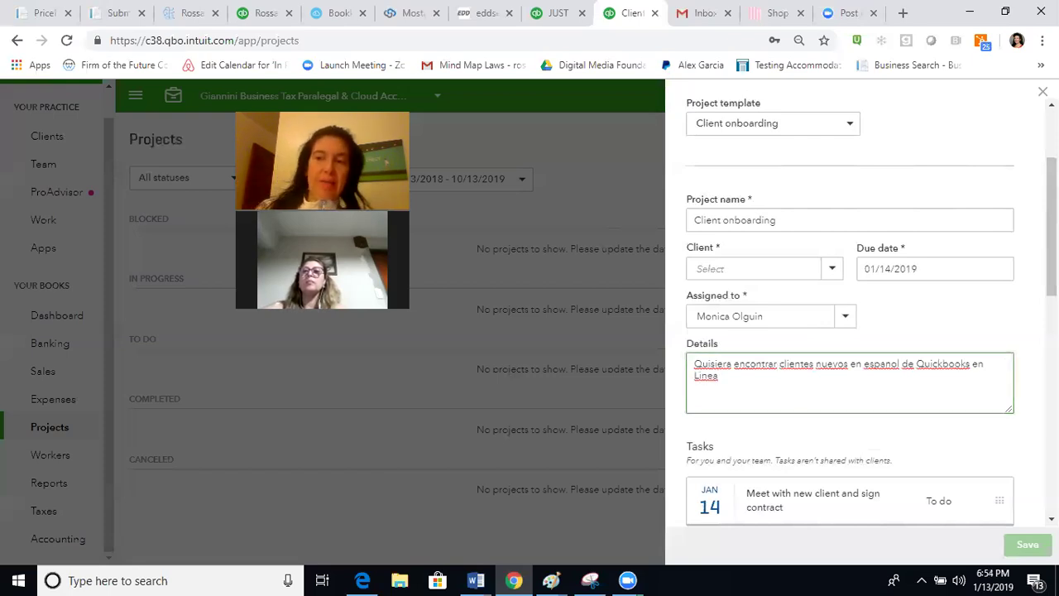
Set the project's due date to 01/21/2019
scroll(850, 315, down, 2)
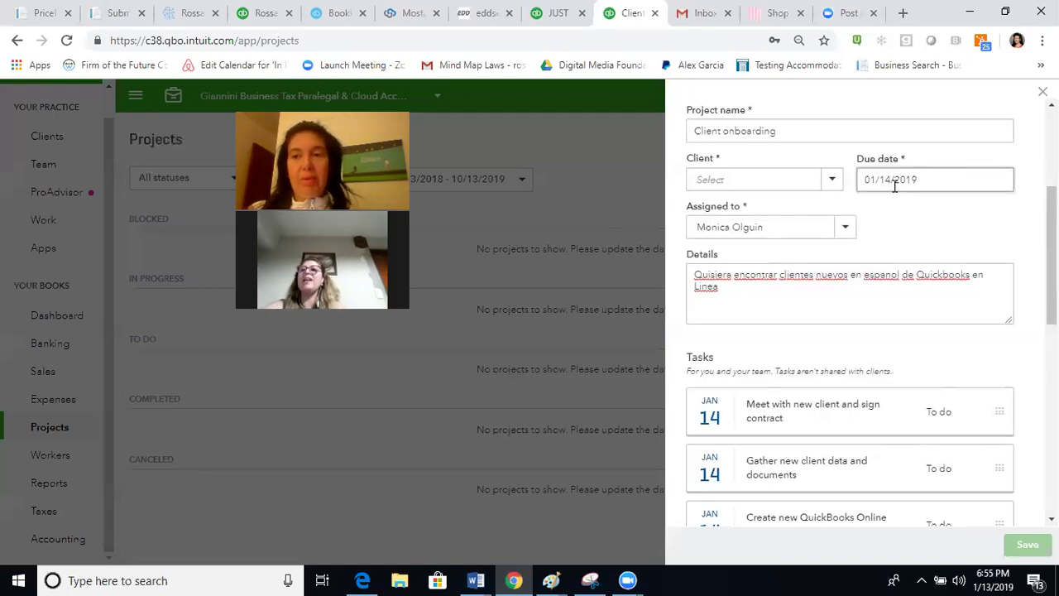
click(946, 188)
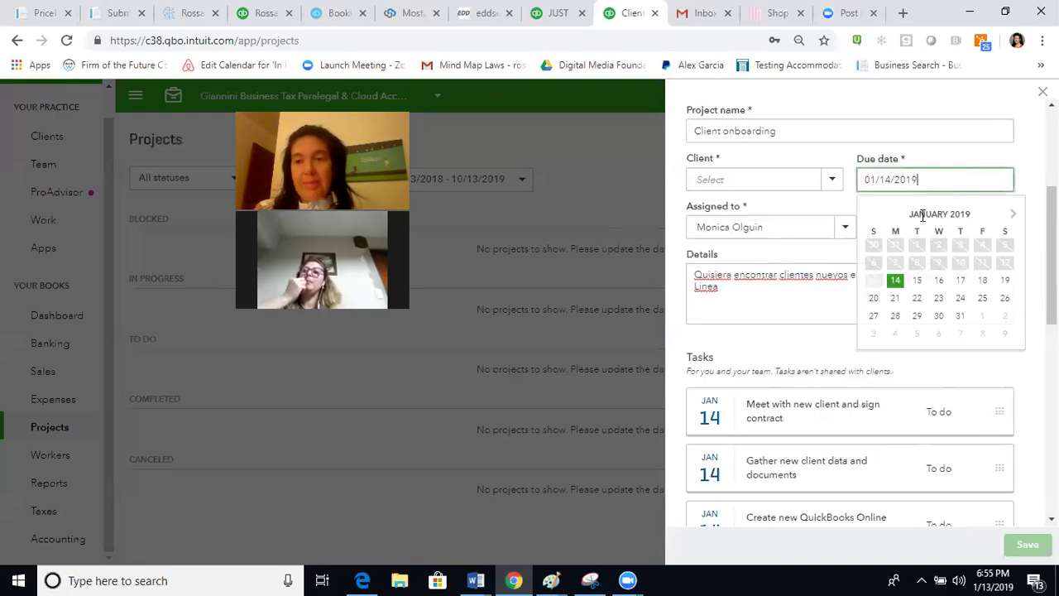
click(895, 300)
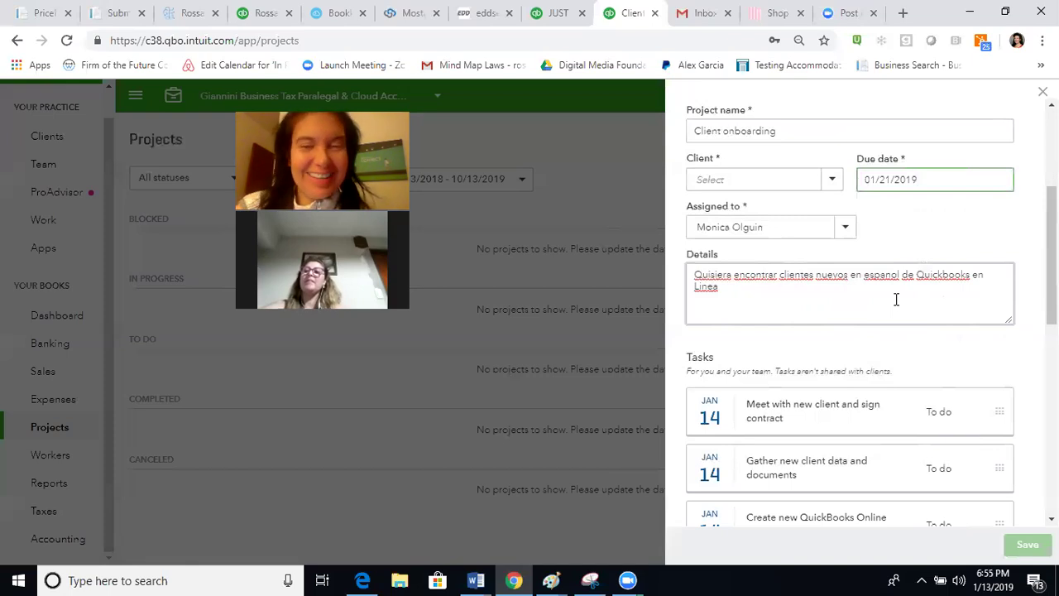
Examine the full list of client onboarding tasks included in the project
scroll(850, 314, down, 2)
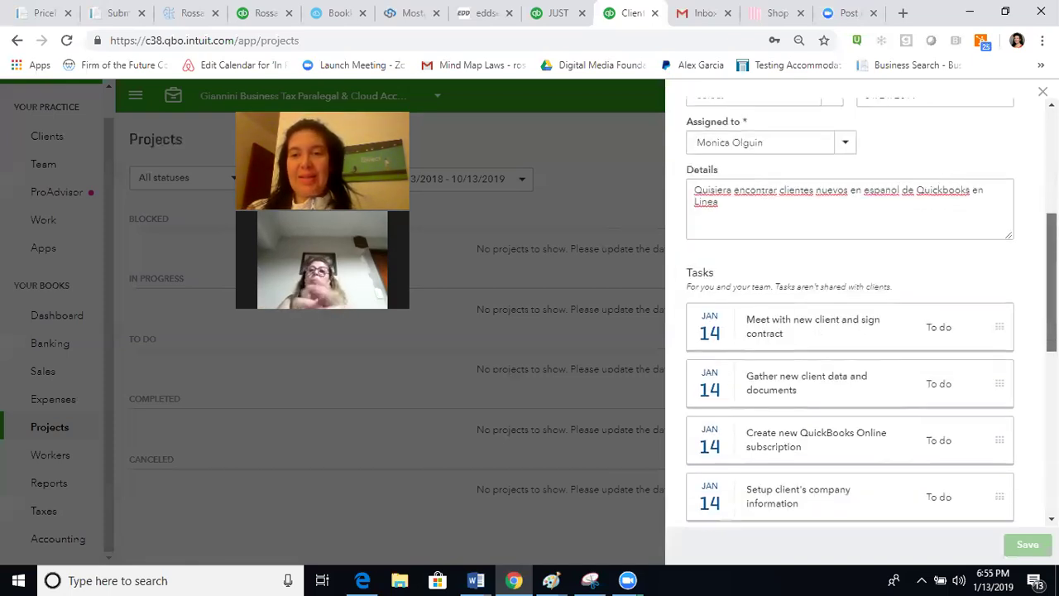
scroll(850, 315, down, 2)
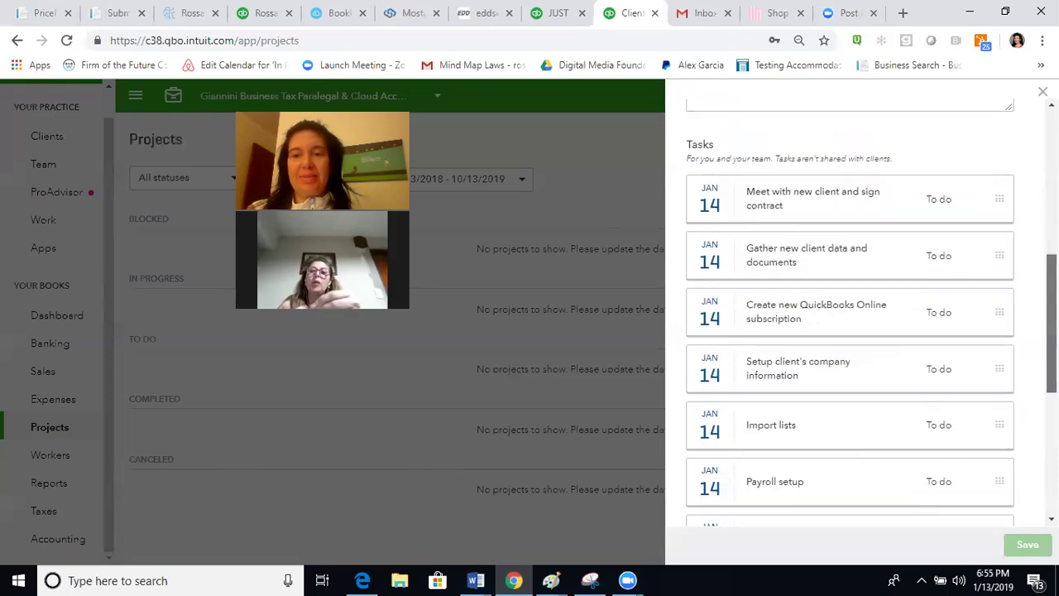
scroll(850, 314, down, 5)
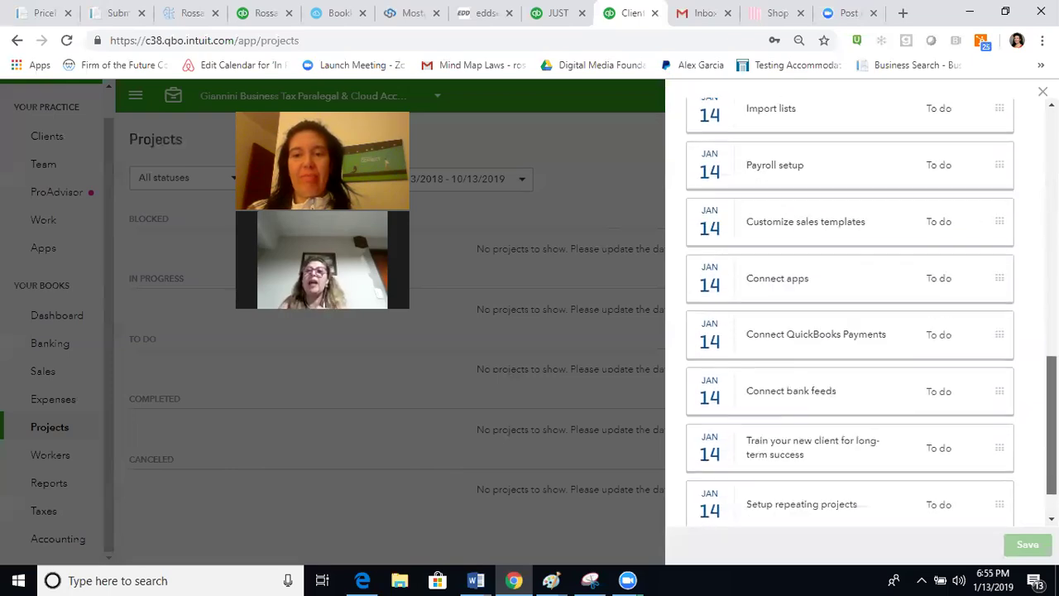
scroll(850, 315, down, 1)
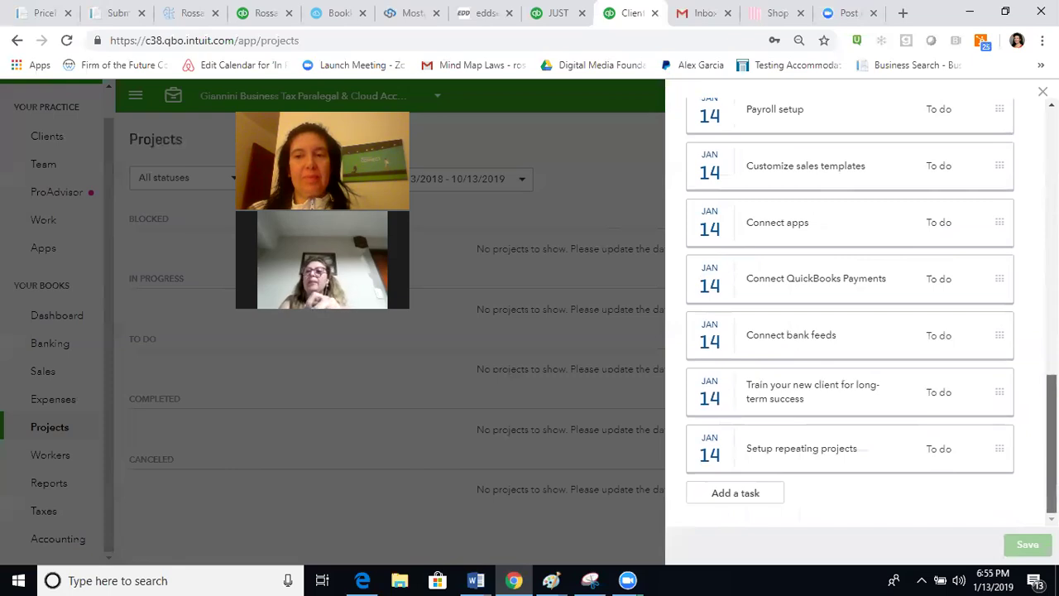
scroll(850, 315, up, 8)
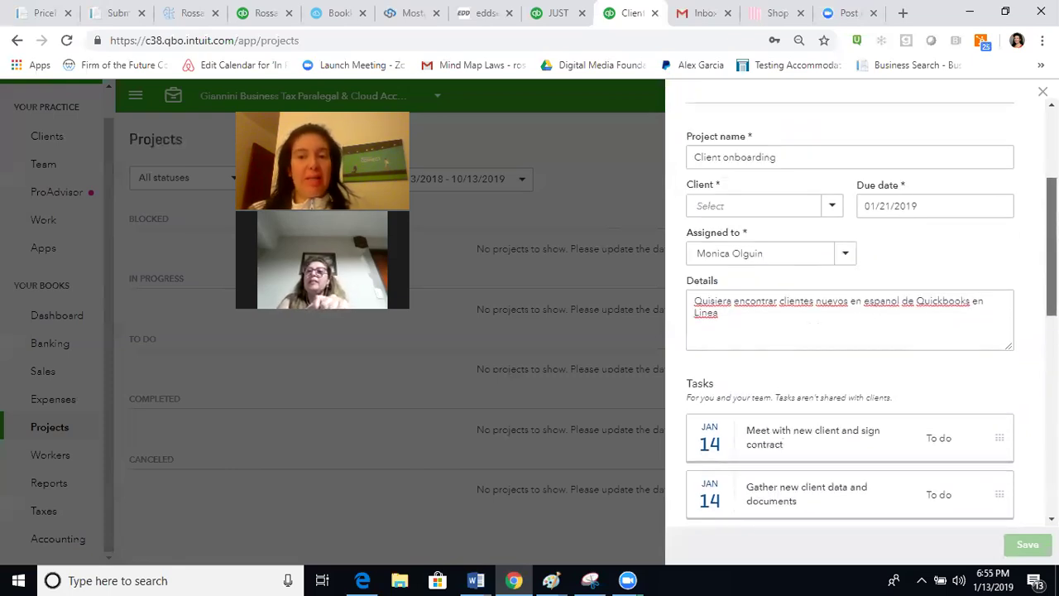
scroll(850, 314, down, 1)
scroll(850, 315, up, 1)
scroll(850, 315, down, 1)
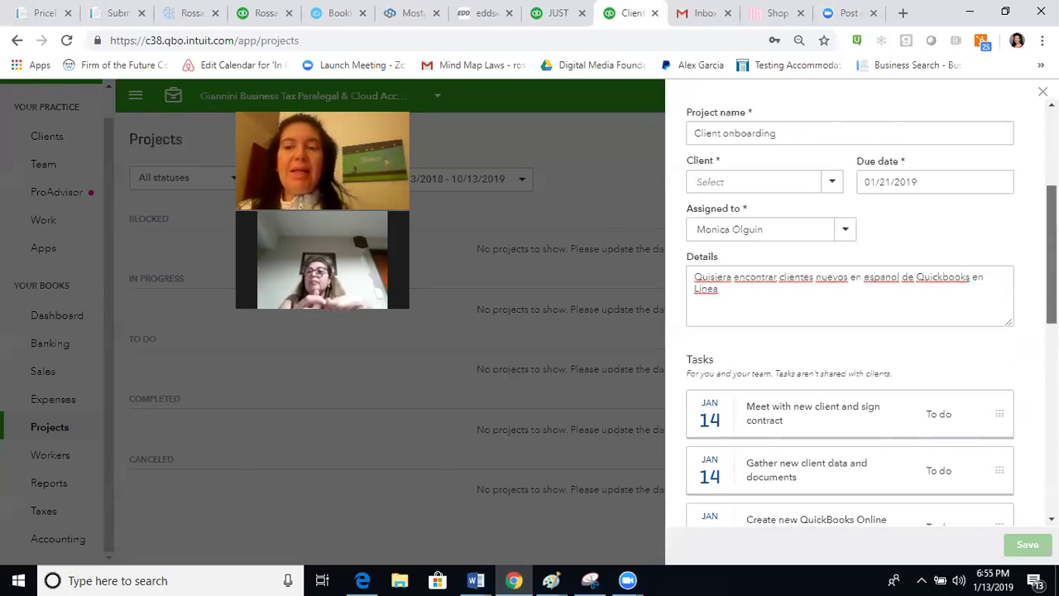
scroll(850, 312, down, 1)
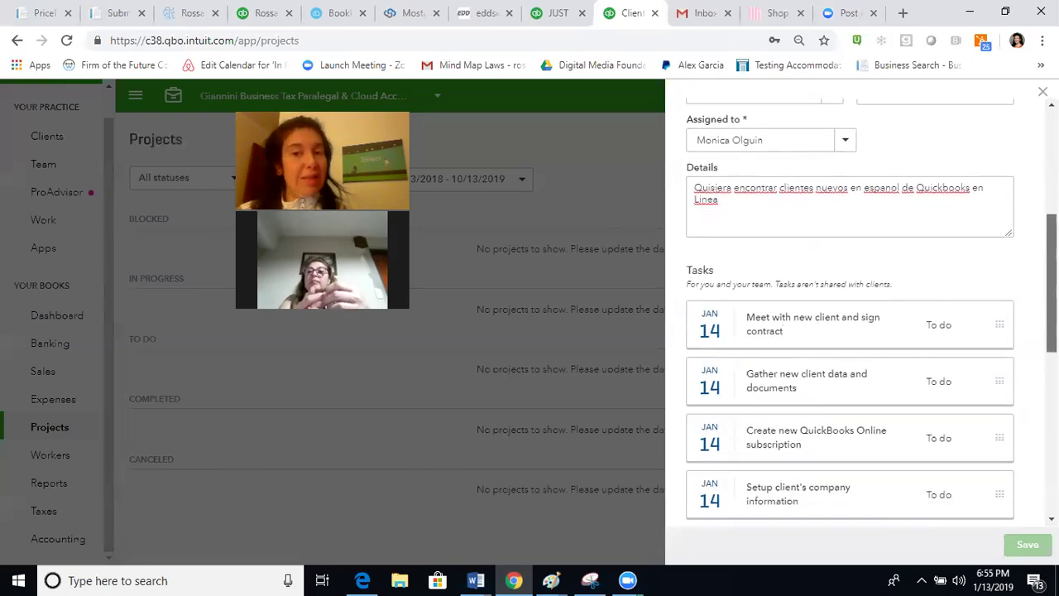
scroll(850, 312, down, 1)
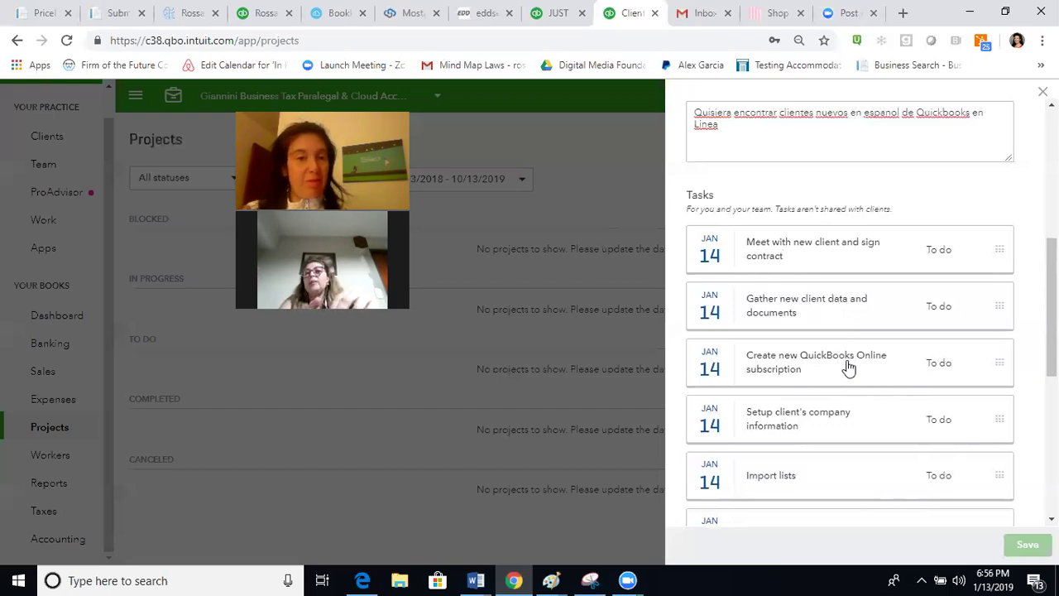
drag(1051, 306, 1052, 365)
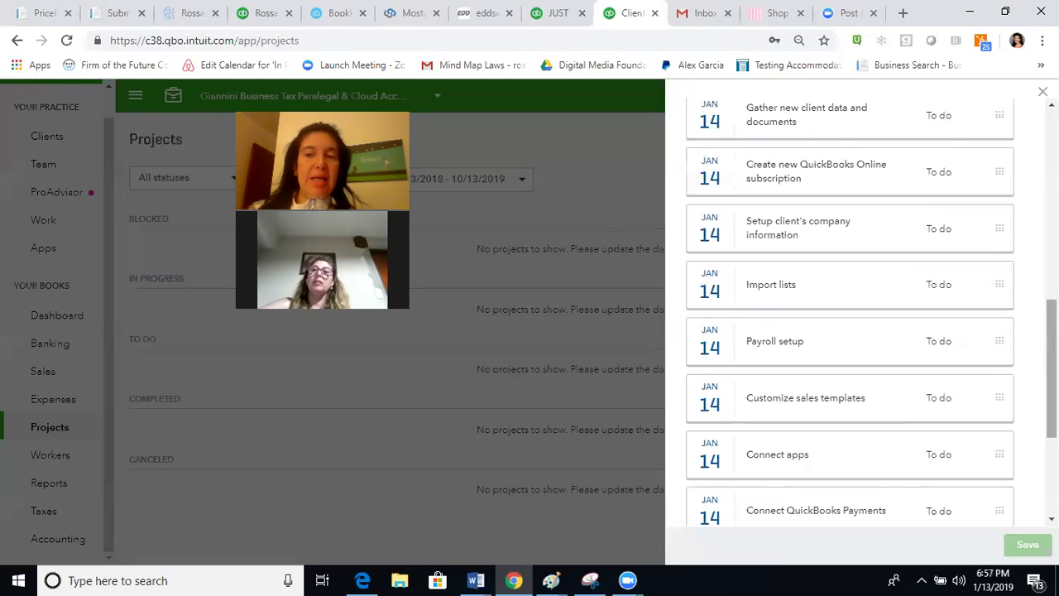
scroll(1051, 348, down, 1)
scroll(1051, 381, down, 2)
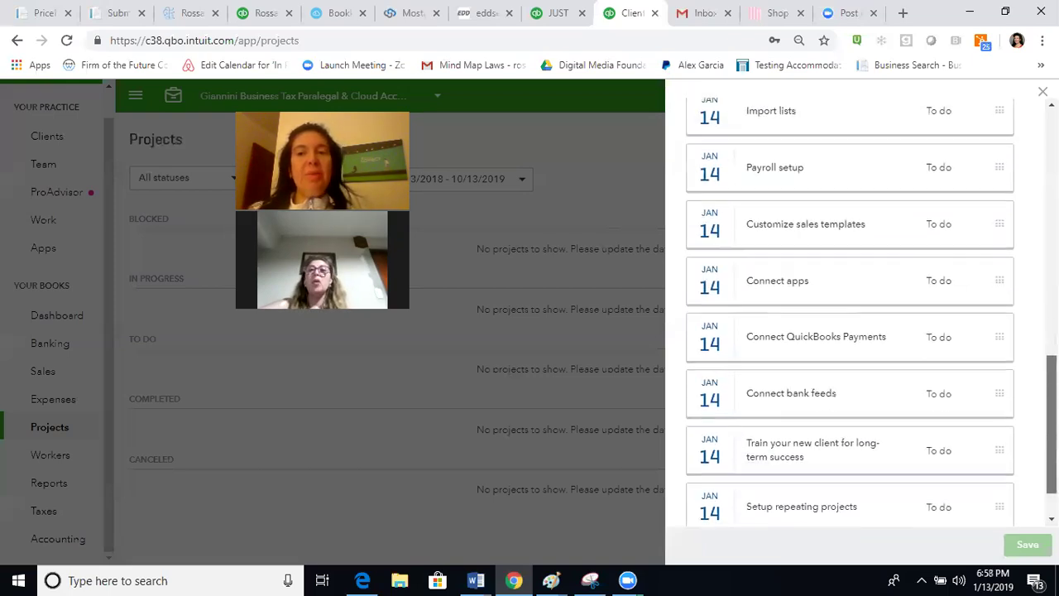
scroll(872, 311, down, 1)
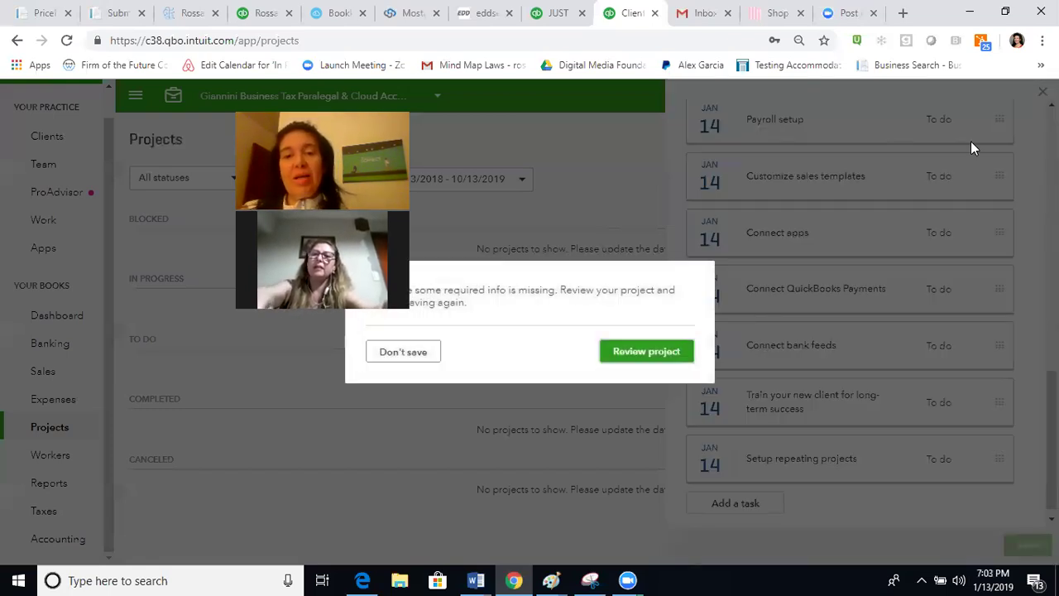
Resume reviewing the unsaved project instead of discarding it and return to its required client field
click(624, 353)
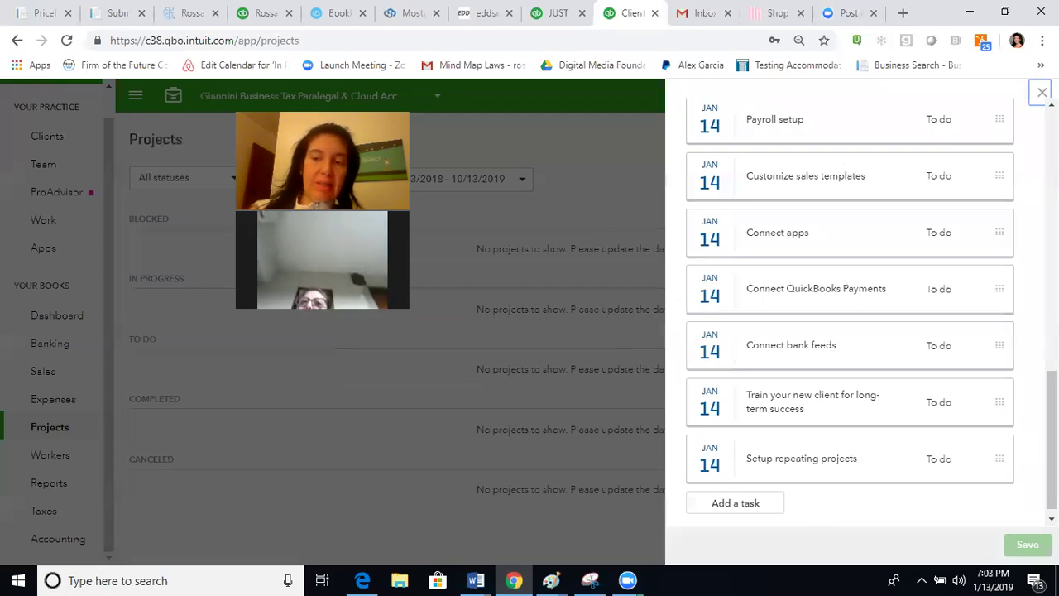
scroll(1028, 442, up, 1)
scroll(850, 314, up, 7)
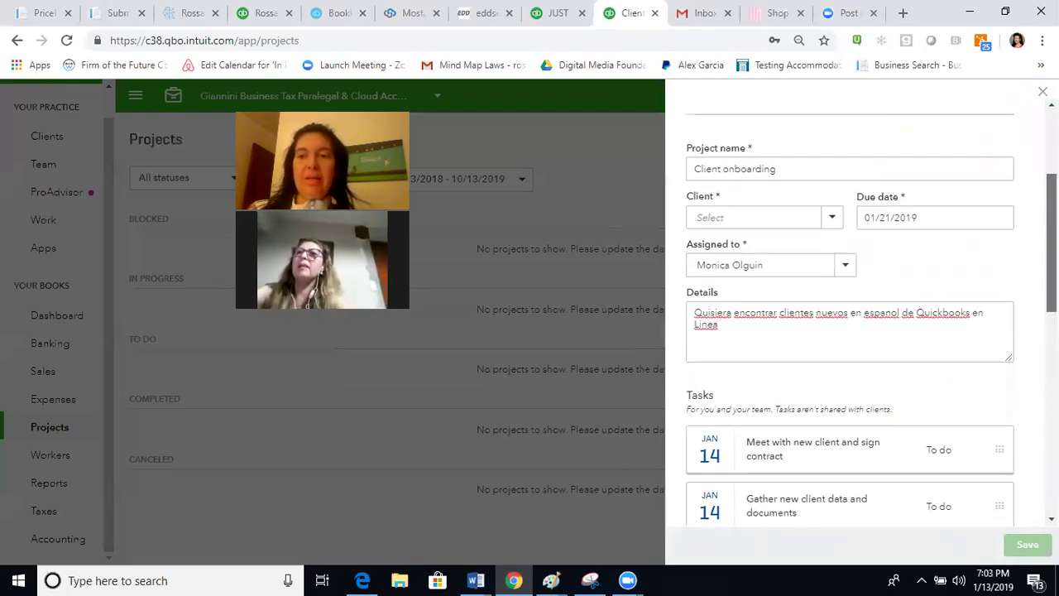
scroll(850, 315, up, 1)
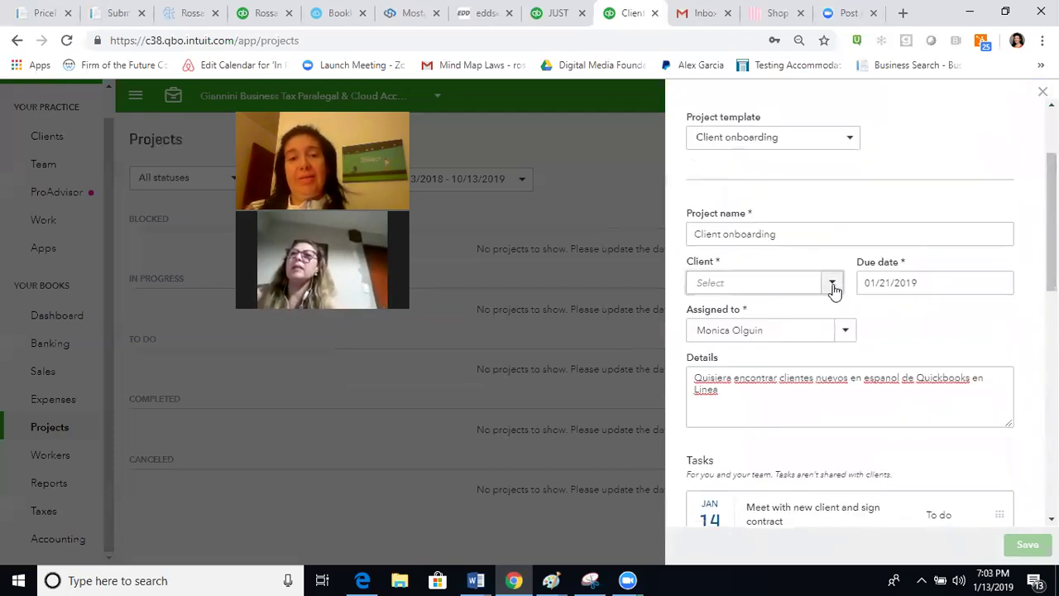